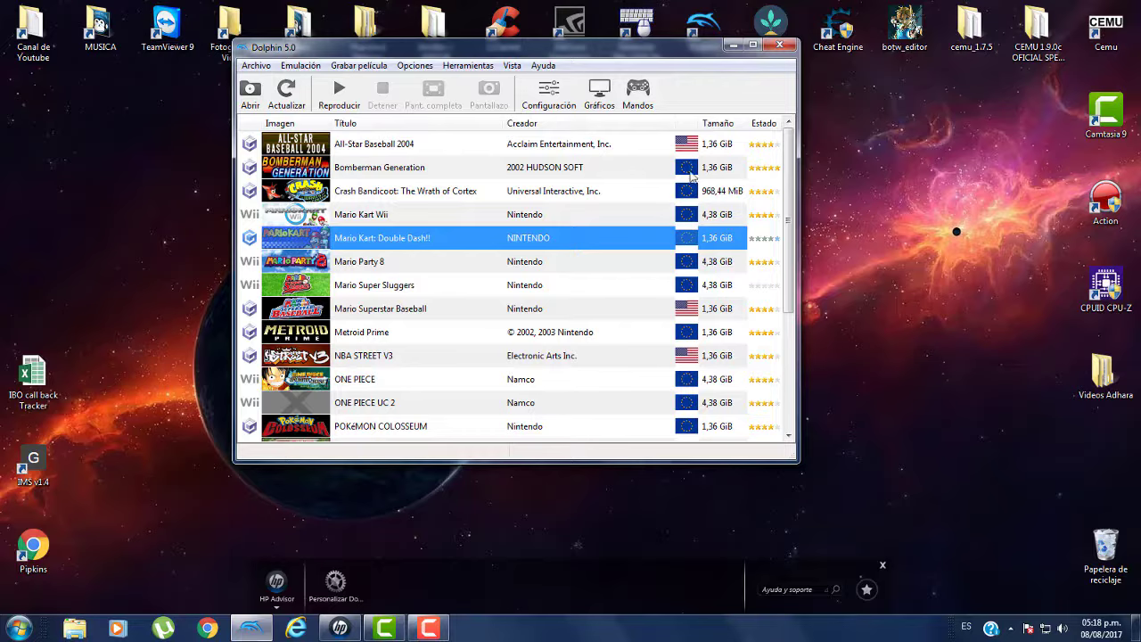
Step: Look through the Wii and GameCube games listed in Dolphin, and close the emulator
{"action": "scroll", "coordinate": [547, 170], "scroll_direction": "down", "scroll_amount": 3}
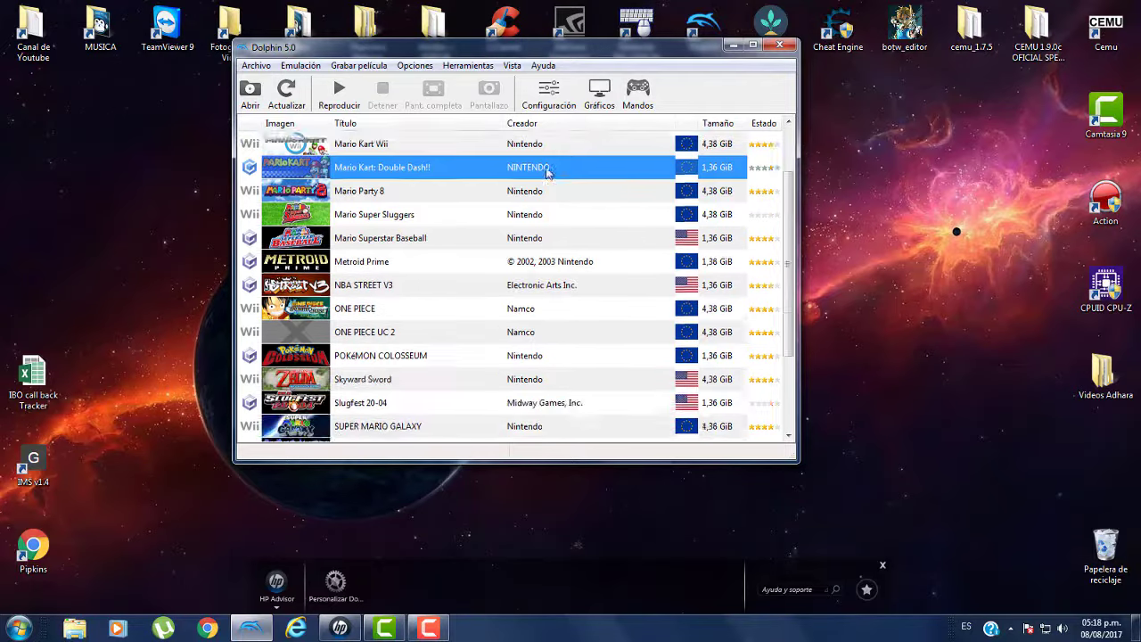
{"action": "scroll", "coordinate": [606, 143], "scroll_direction": "up", "scroll_amount": 3}
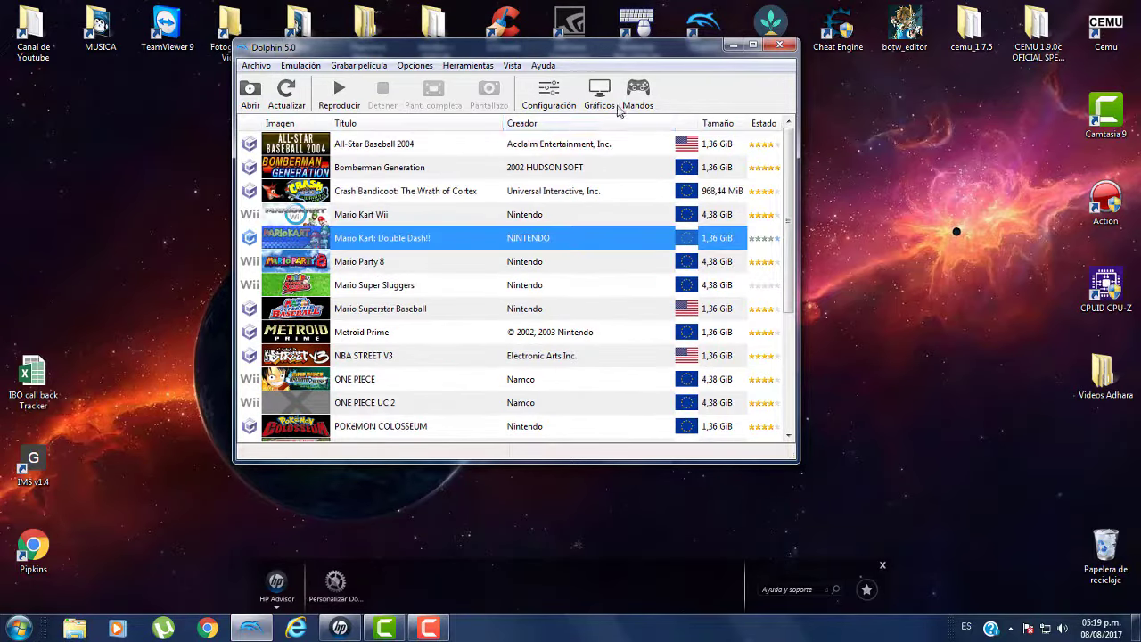
{"action": "left_click", "coordinate": [780, 45]}
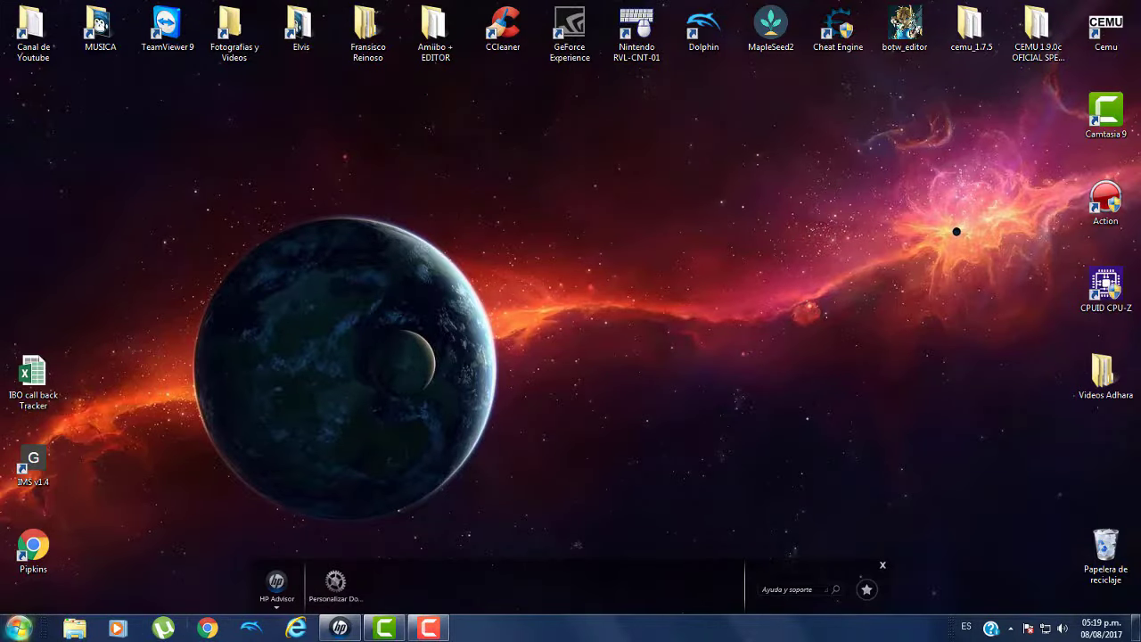
Step: Open the WII-GAMECUBE folder stored inside the personal folder on drive C
{"action": "left_click", "coordinate": [18, 627]}
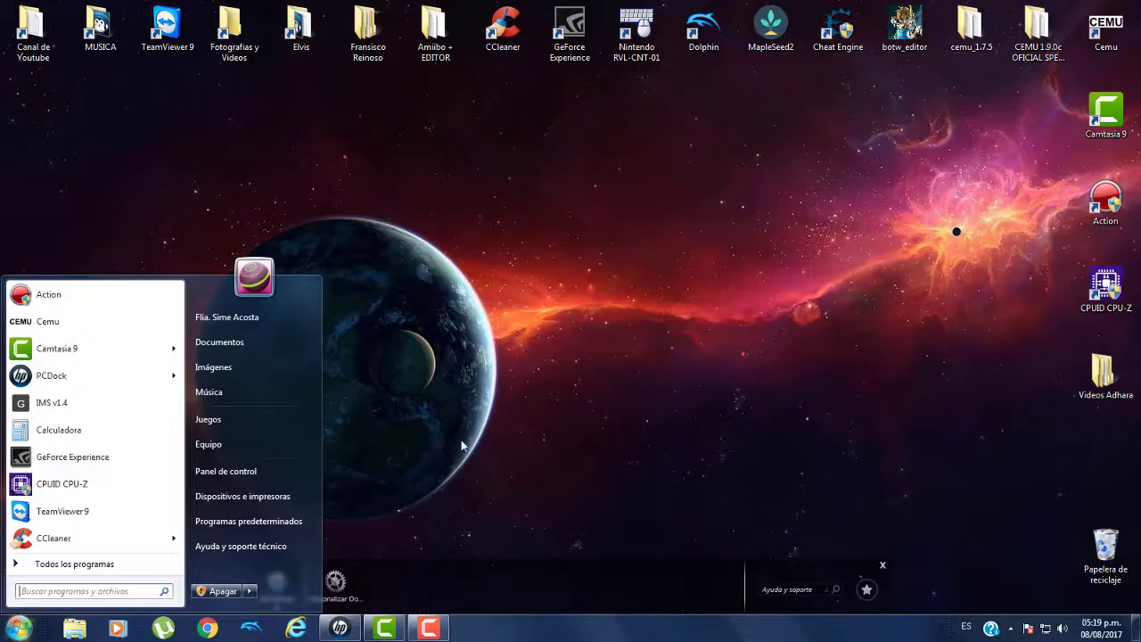
{"action": "left_click", "coordinate": [239, 443]}
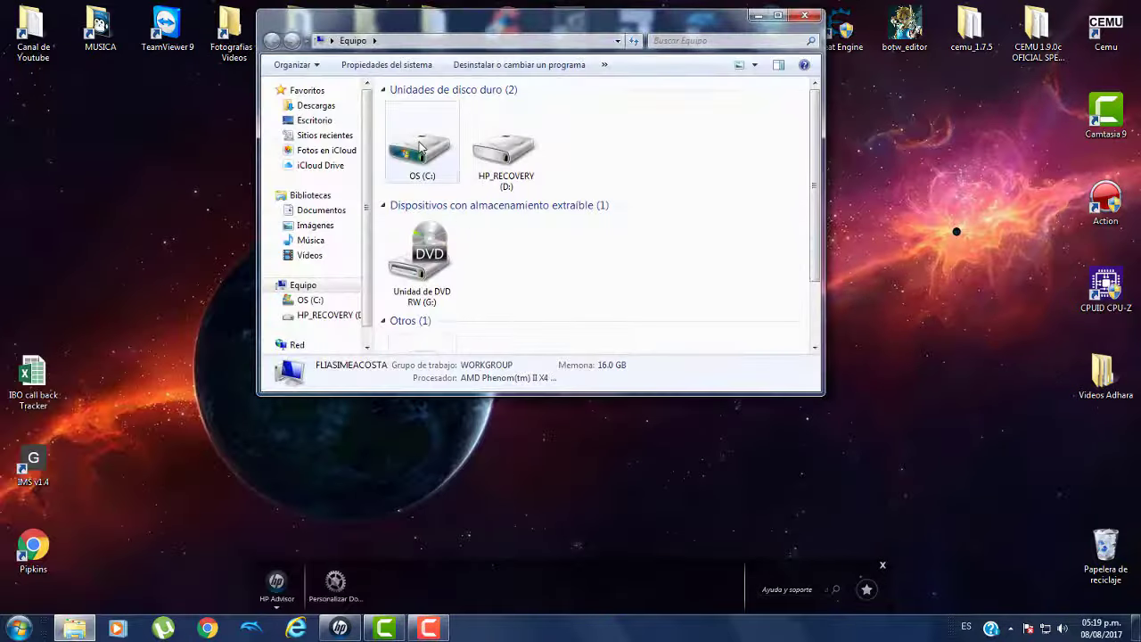
{"action": "double_click", "coordinate": [422, 147]}
{"action": "double_click", "coordinate": [415, 167]}
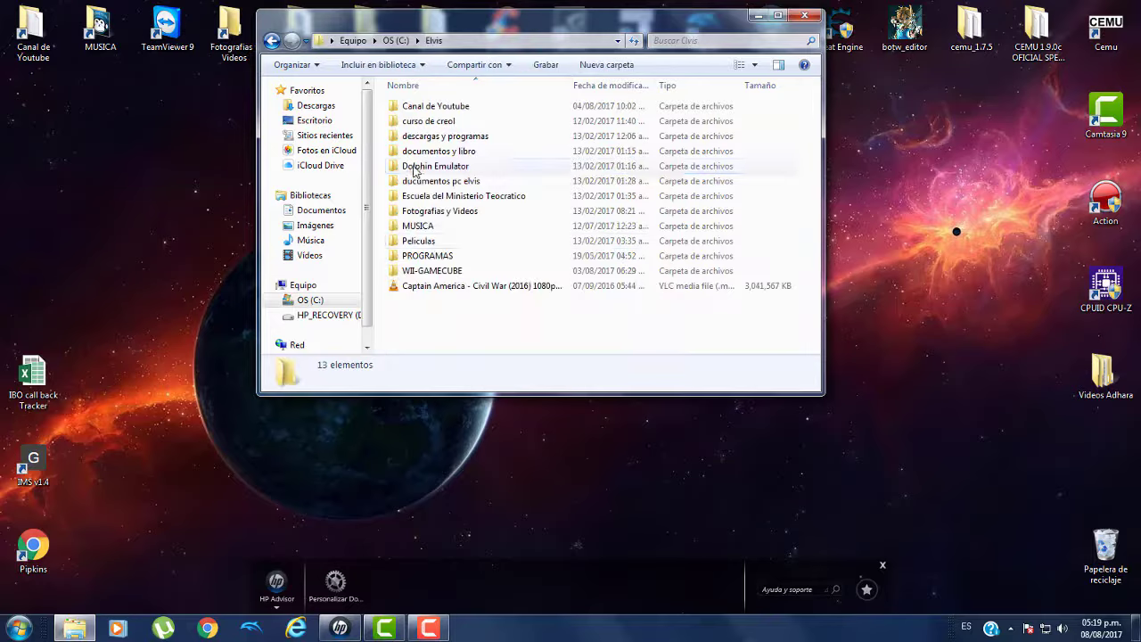
{"action": "double_click", "coordinate": [433, 270]}
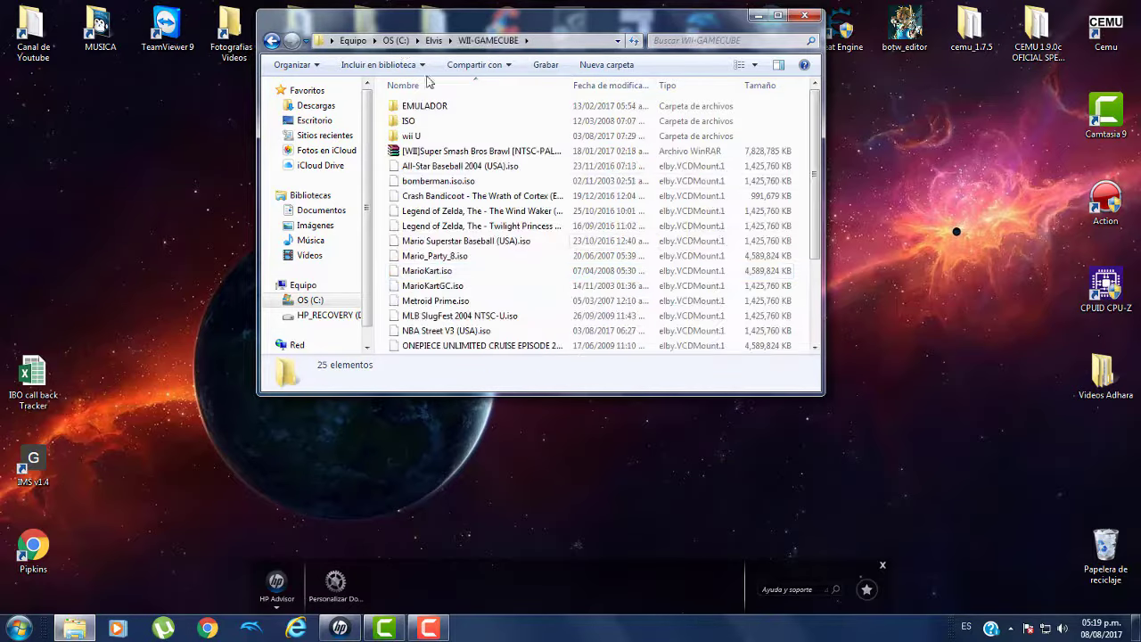
Step: Review the game ISO files in the WII-GAMECUBE folder and close its window
{"action": "scroll", "coordinate": [470, 321], "scroll_direction": "down", "scroll_amount": 3}
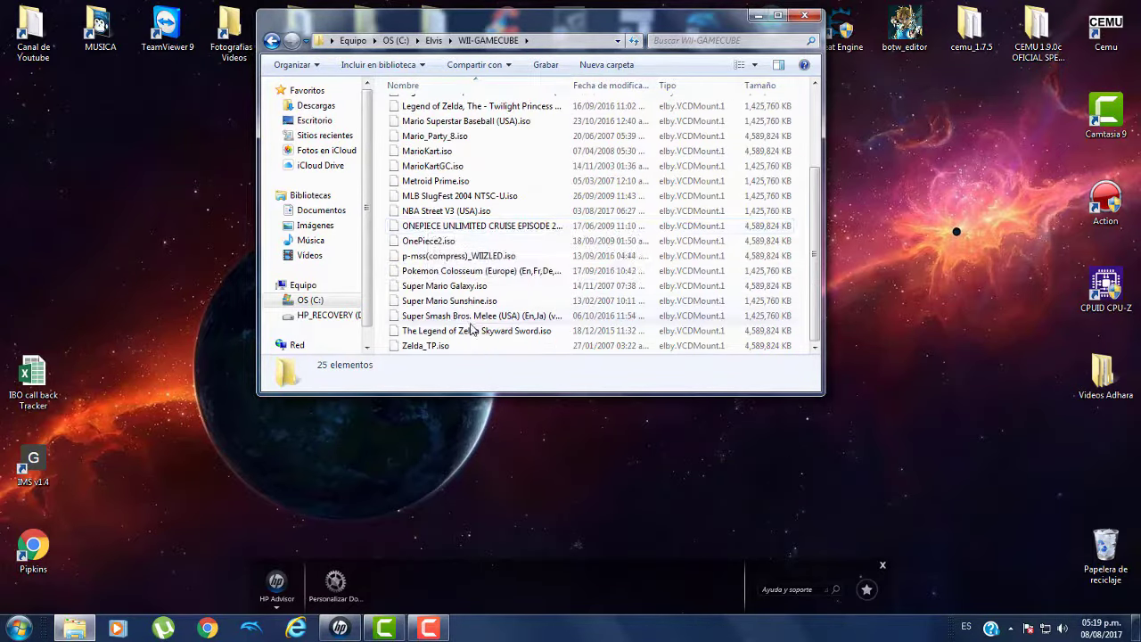
{"action": "scroll", "coordinate": [455, 303], "scroll_direction": "up", "scroll_amount": 3}
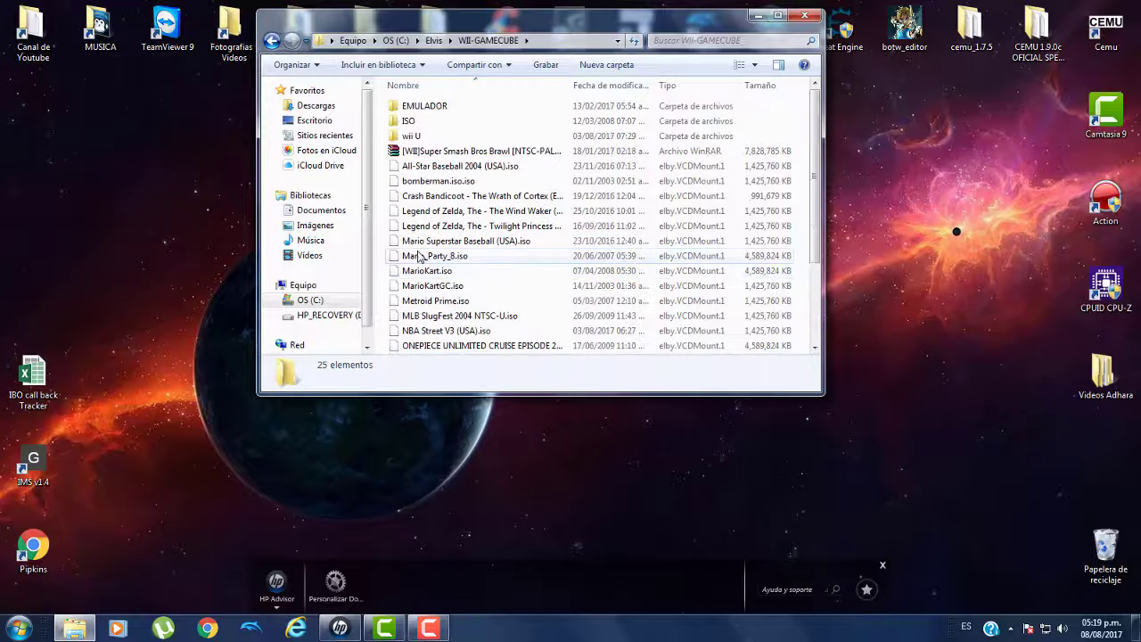
{"action": "scroll", "coordinate": [455, 245], "scroll_direction": "down", "scroll_amount": 3}
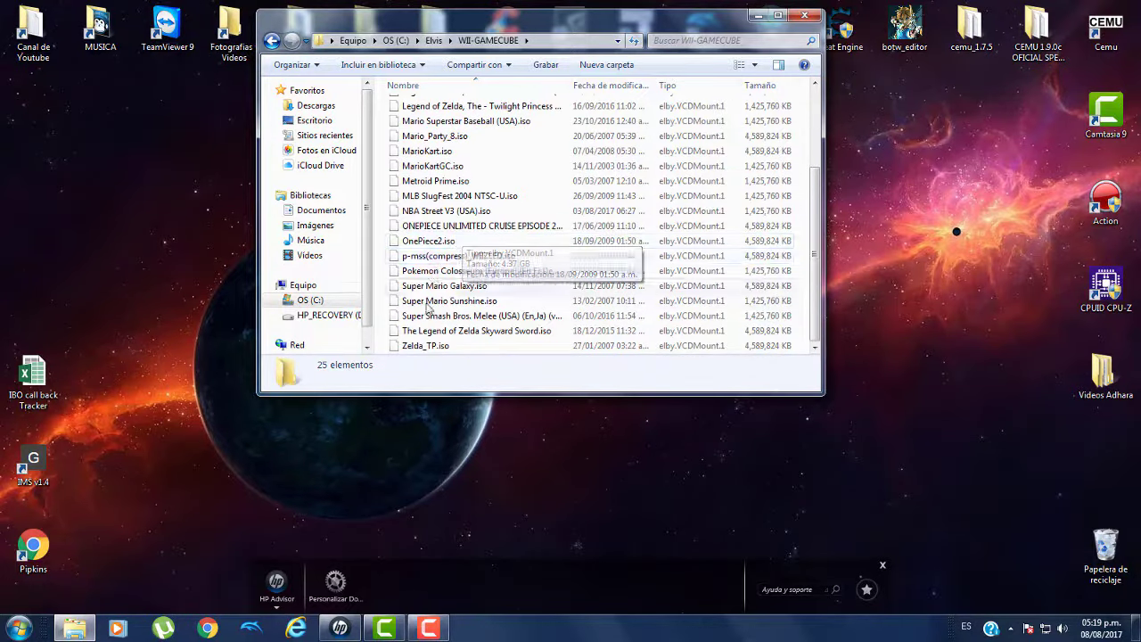
{"action": "scroll", "coordinate": [426, 308], "scroll_direction": "up", "scroll_amount": 5}
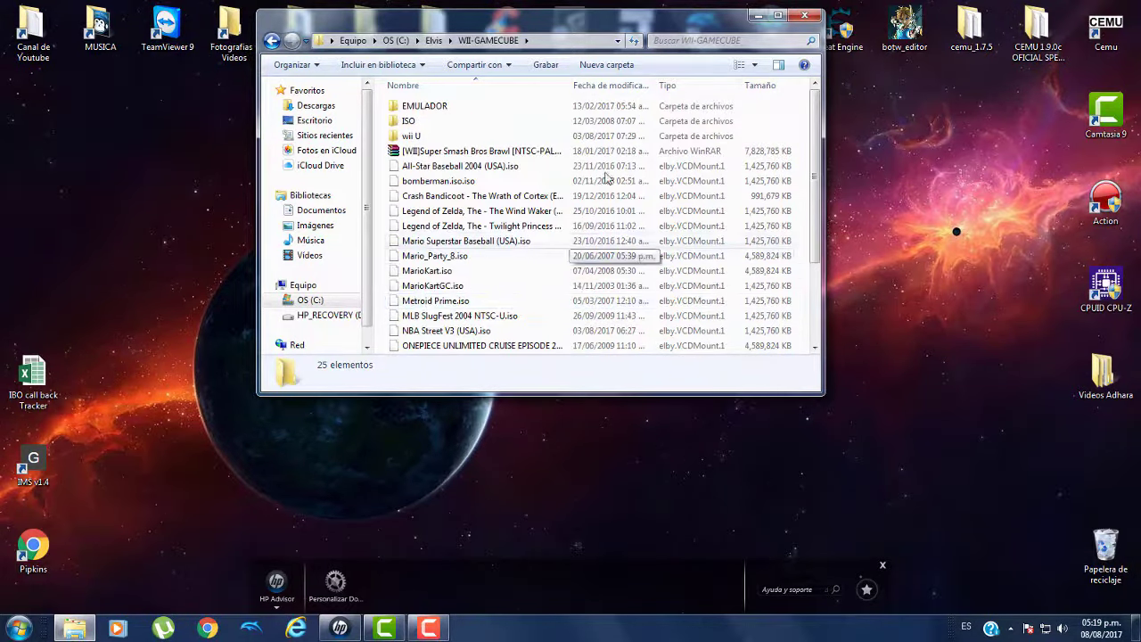
{"action": "left_click", "coordinate": [808, 18]}
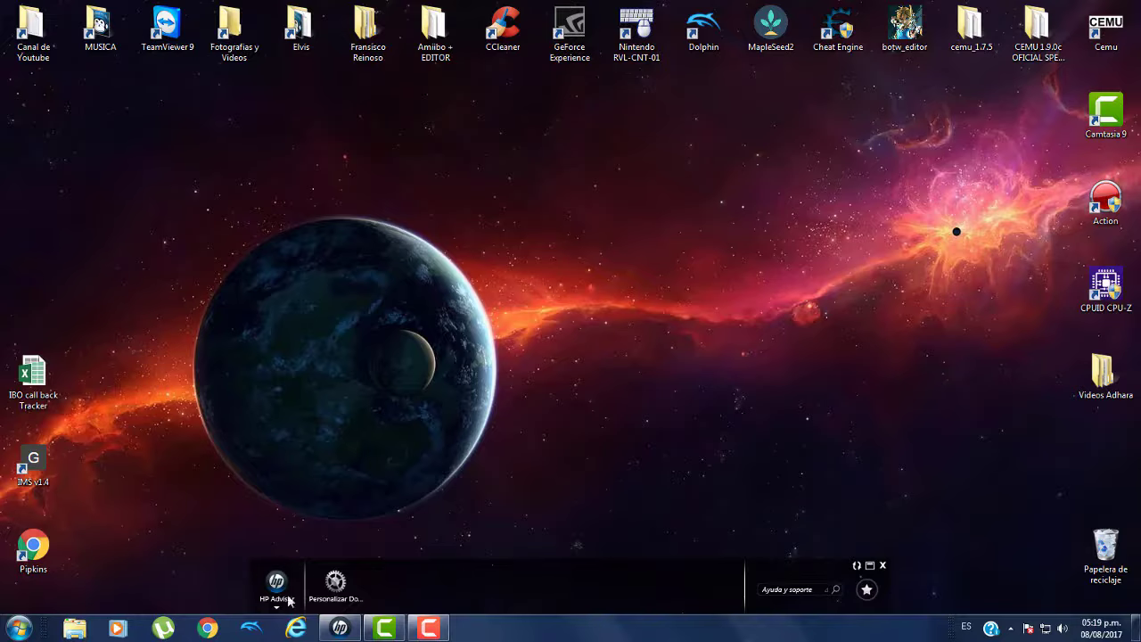
Step: Open Chrome in a maximized window and search Google for "dolphin emulator"
{"action": "left_click", "coordinate": [207, 629]}
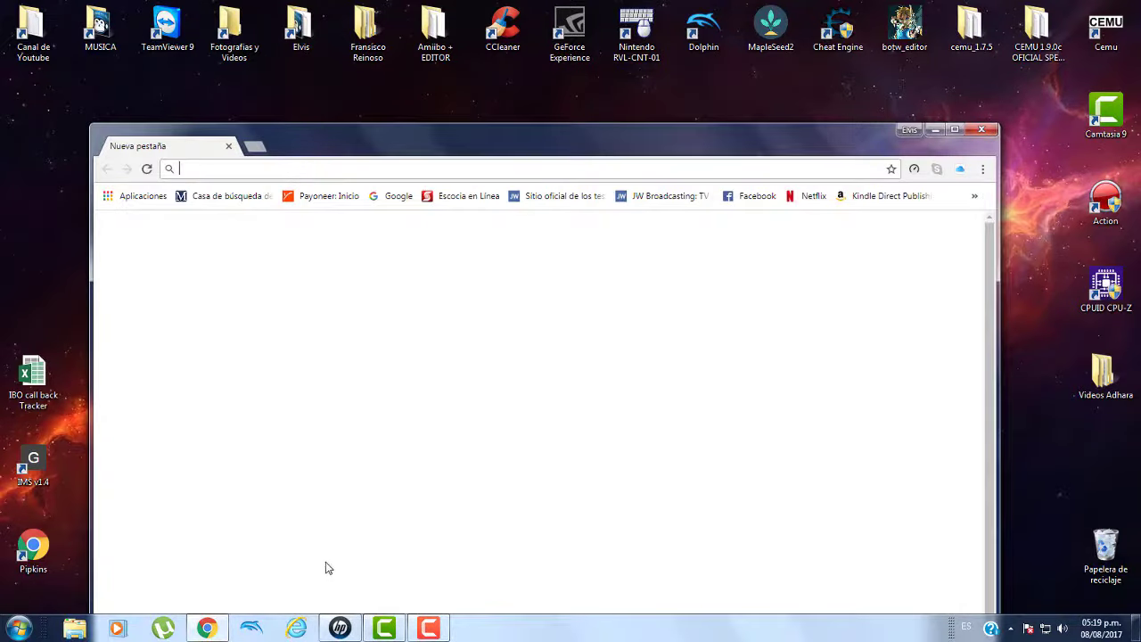
{"action": "left_click", "coordinate": [954, 130]}
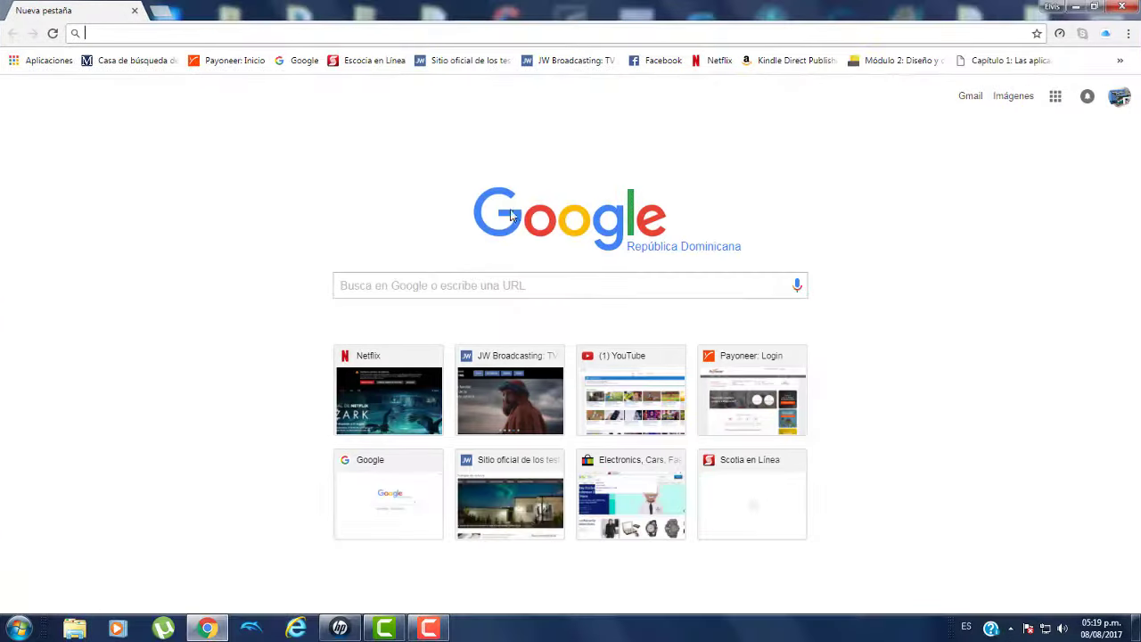
{"action": "left_click", "coordinate": [528, 286]}
{"action": "type", "text": "do"}
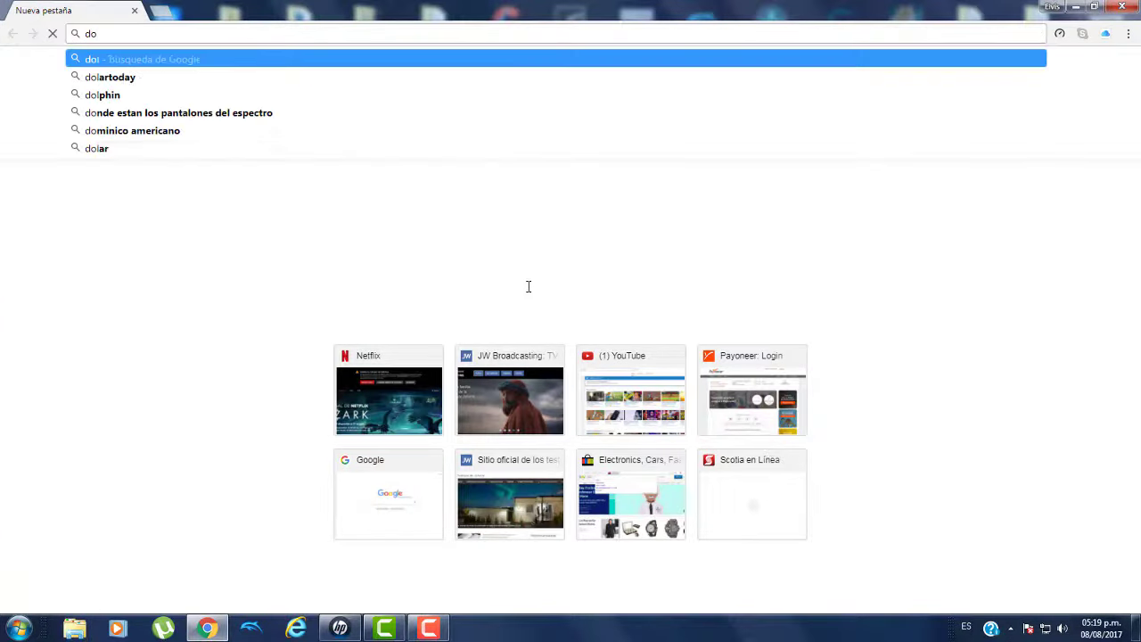
{"action": "type", "text": "lphin"}
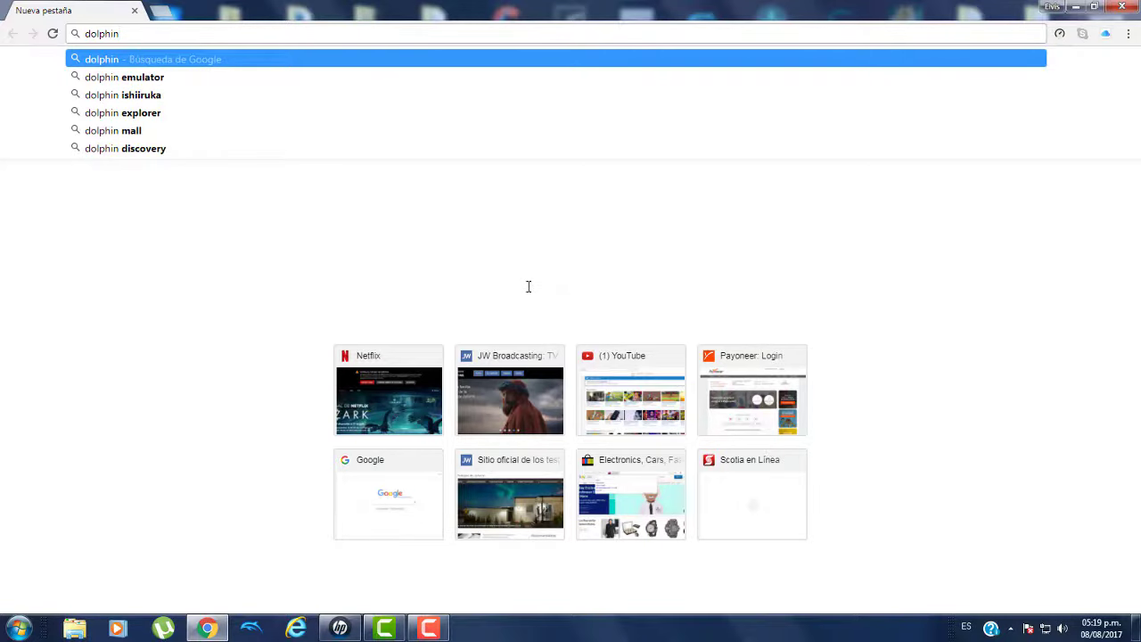
{"action": "key", "text": "Down"}
{"action": "key", "text": "Return"}
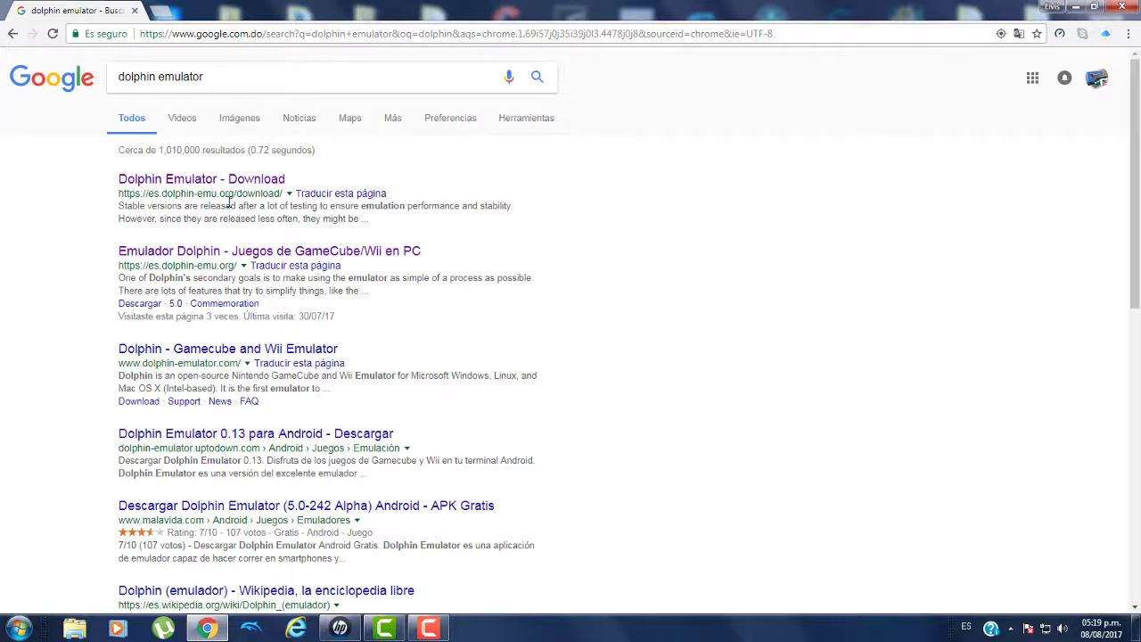
Step: Open the official Dolphin download page, examine its stable and development versions, and close the browser
{"action": "left_click", "coordinate": [229, 181]}
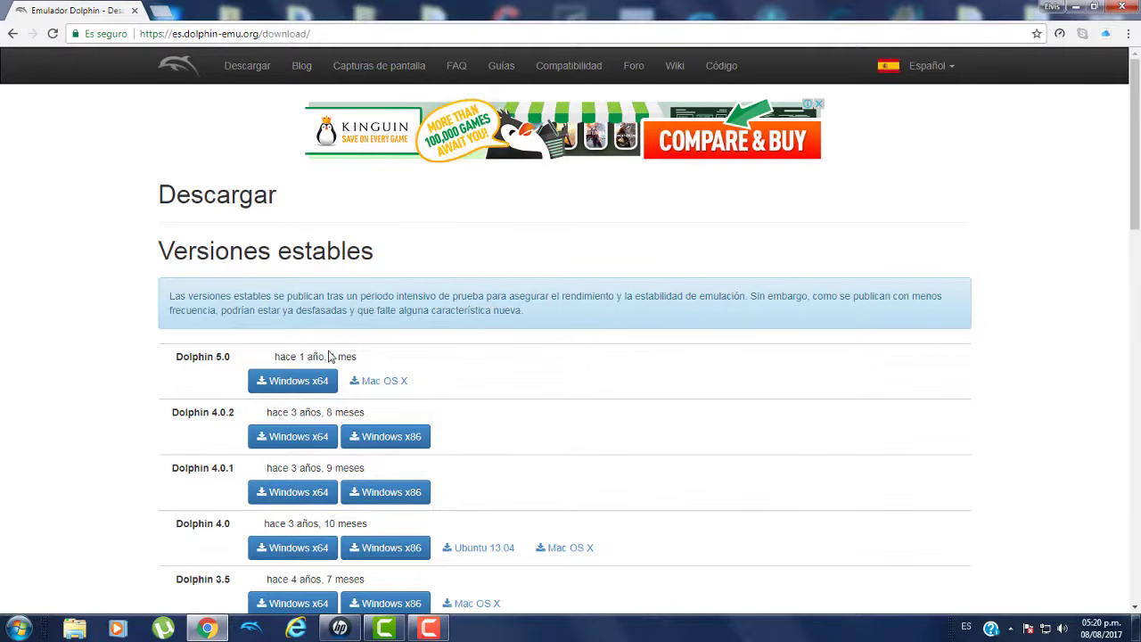
{"action": "scroll", "coordinate": [214, 352], "scroll_direction": "down", "scroll_amount": 4}
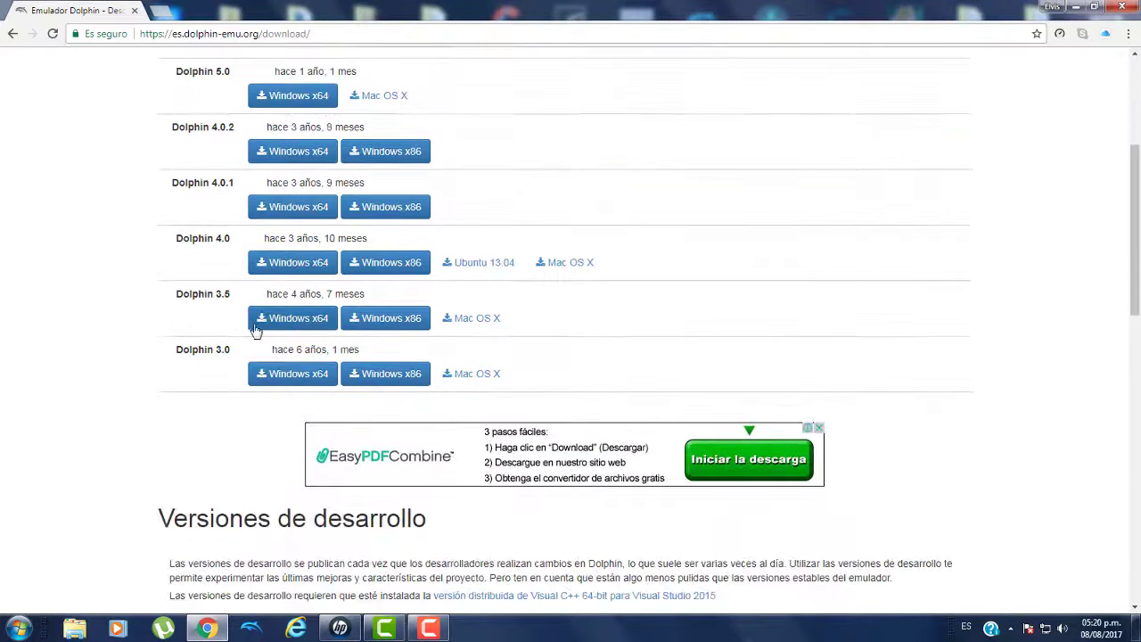
{"action": "scroll", "coordinate": [239, 326], "scroll_direction": "down", "scroll_amount": 3}
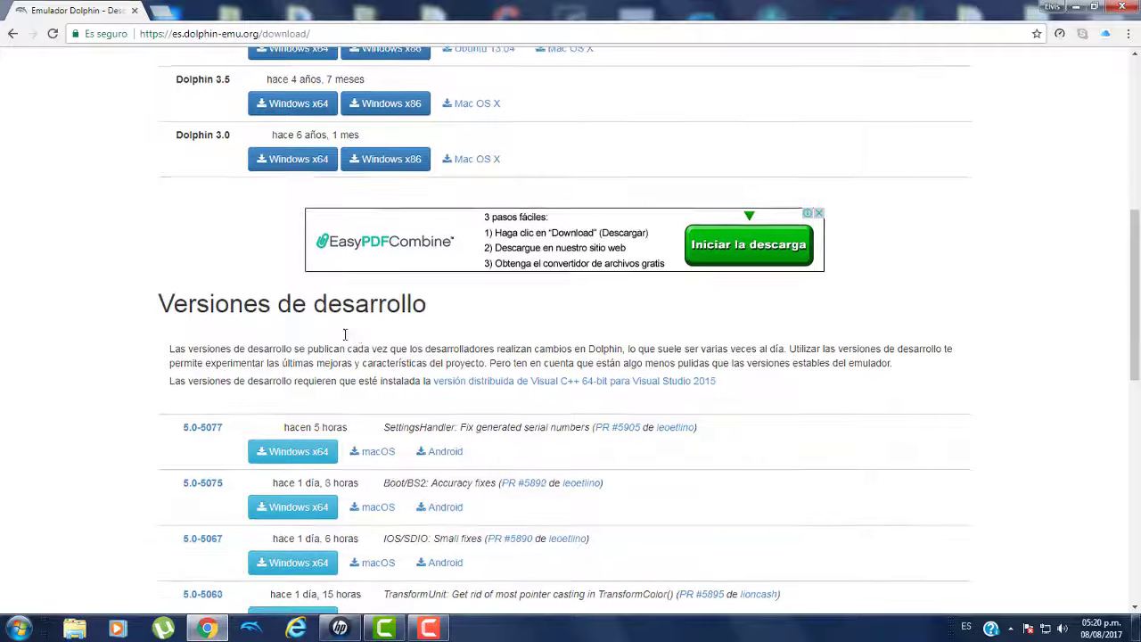
{"action": "scroll", "coordinate": [223, 348], "scroll_direction": "down", "scroll_amount": 3}
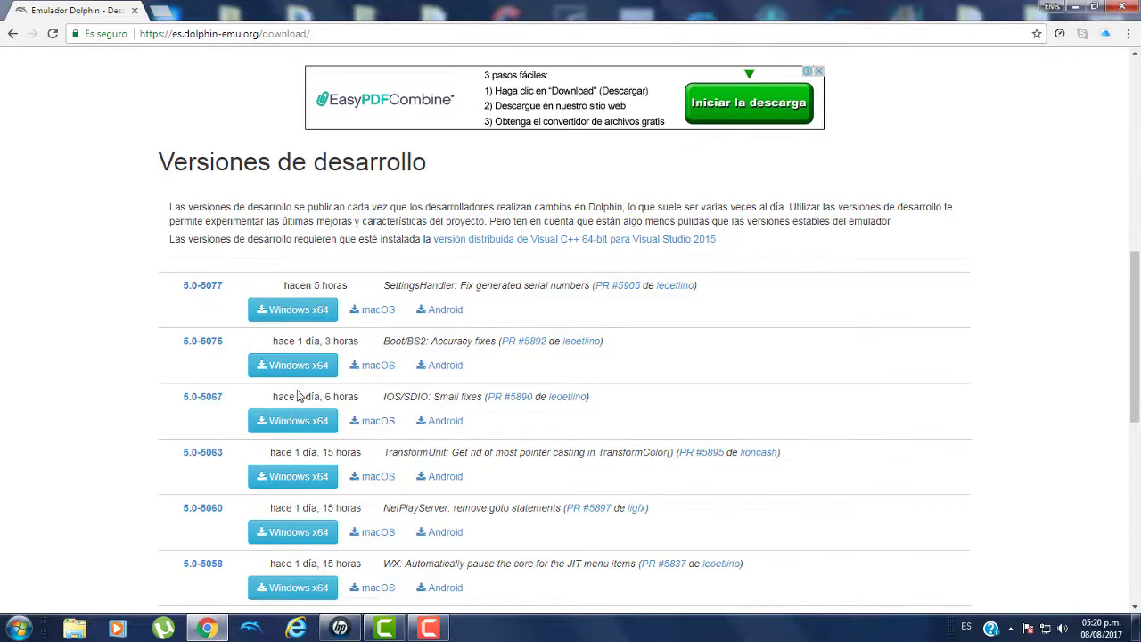
{"action": "scroll", "coordinate": [298, 398], "scroll_direction": "up", "scroll_amount": 3}
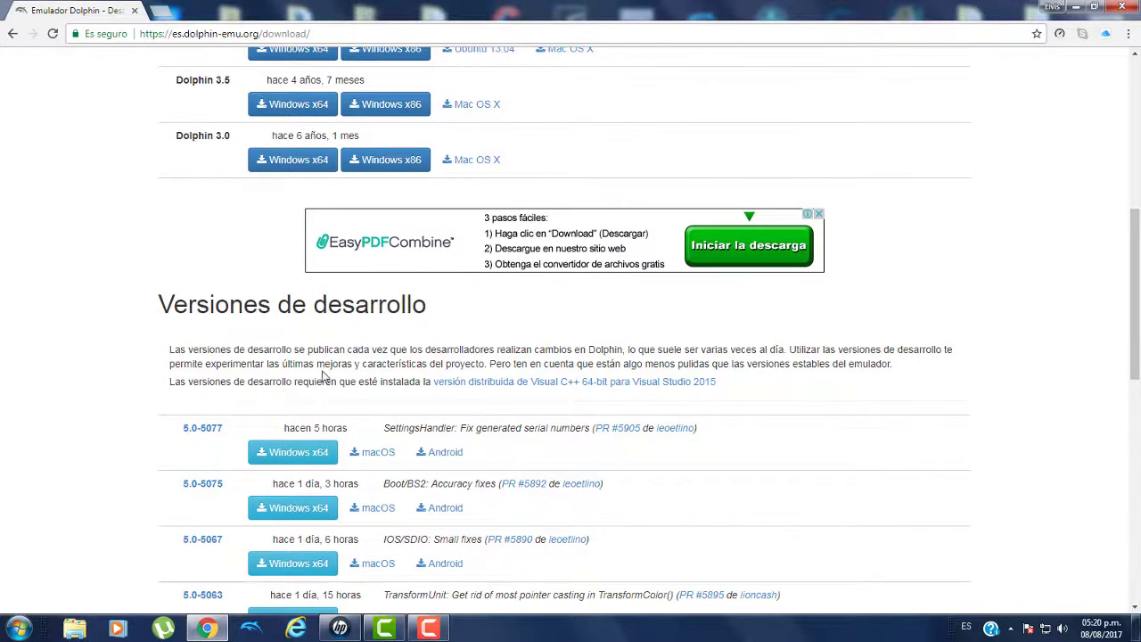
{"action": "scroll", "coordinate": [384, 374], "scroll_direction": "up", "scroll_amount": 6}
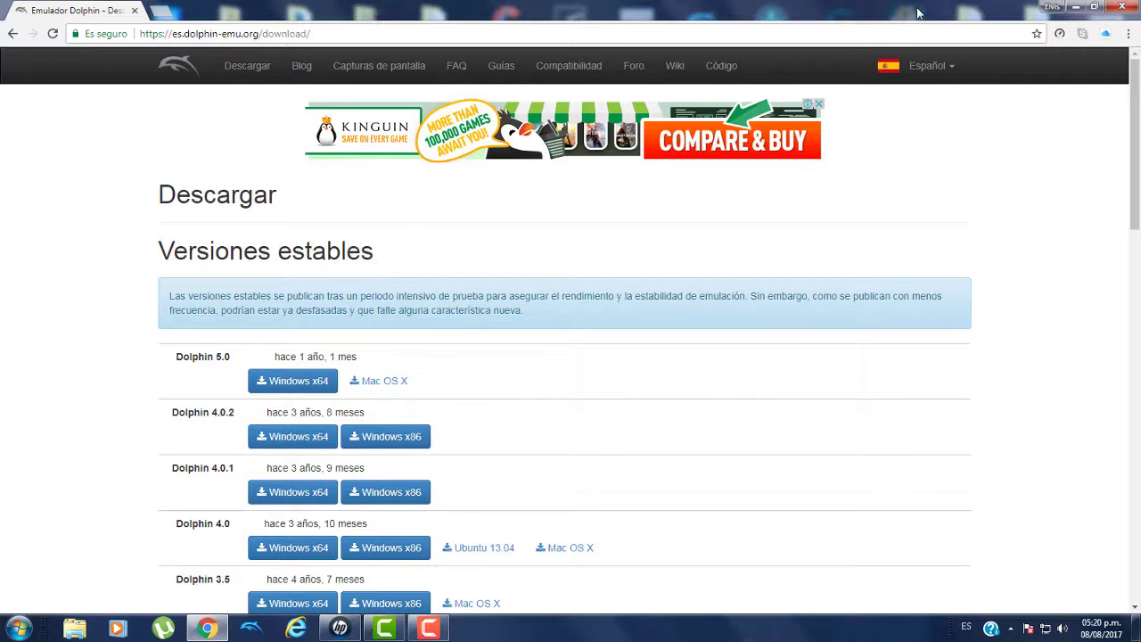
{"action": "left_click", "coordinate": [1119, 9]}
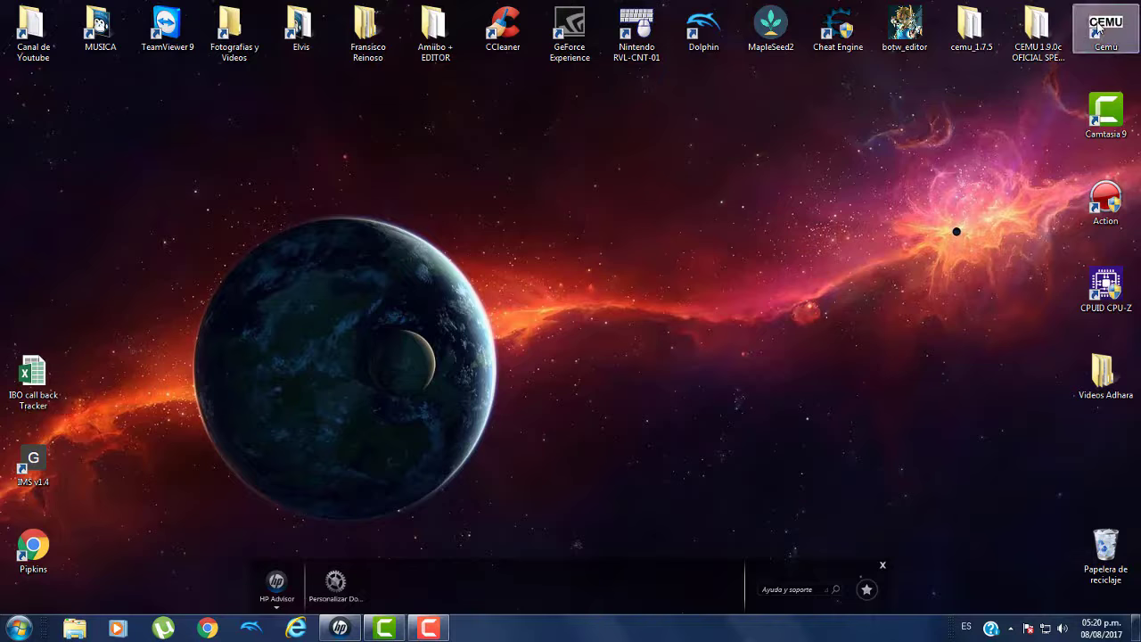
Step: Launch Cemu, then search for "cemu" in Chrome and open the official Cemu Emulator site
{"action": "double_click", "coordinate": [1099, 28]}
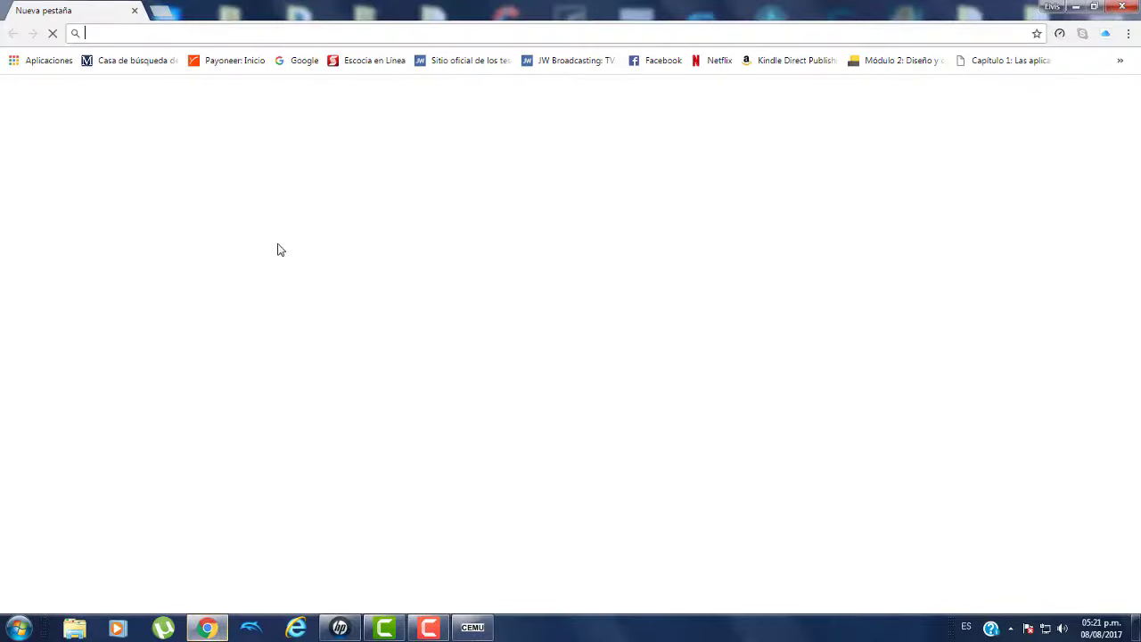
{"action": "type", "text": "cemu"}
{"action": "key", "text": "Return"}
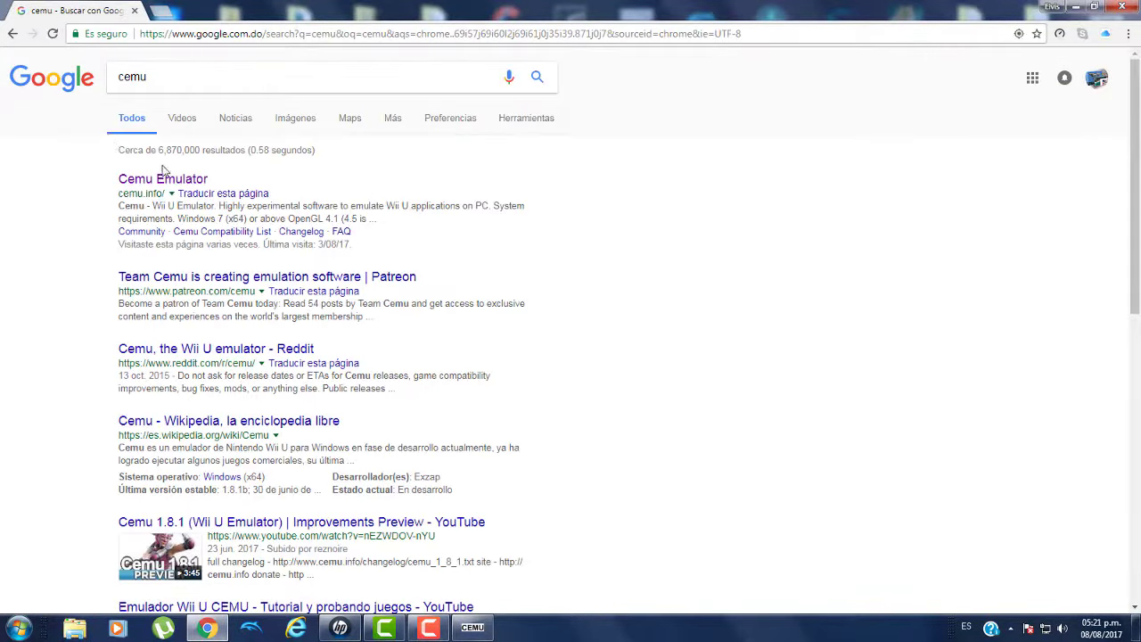
{"action": "left_click", "coordinate": [170, 183]}
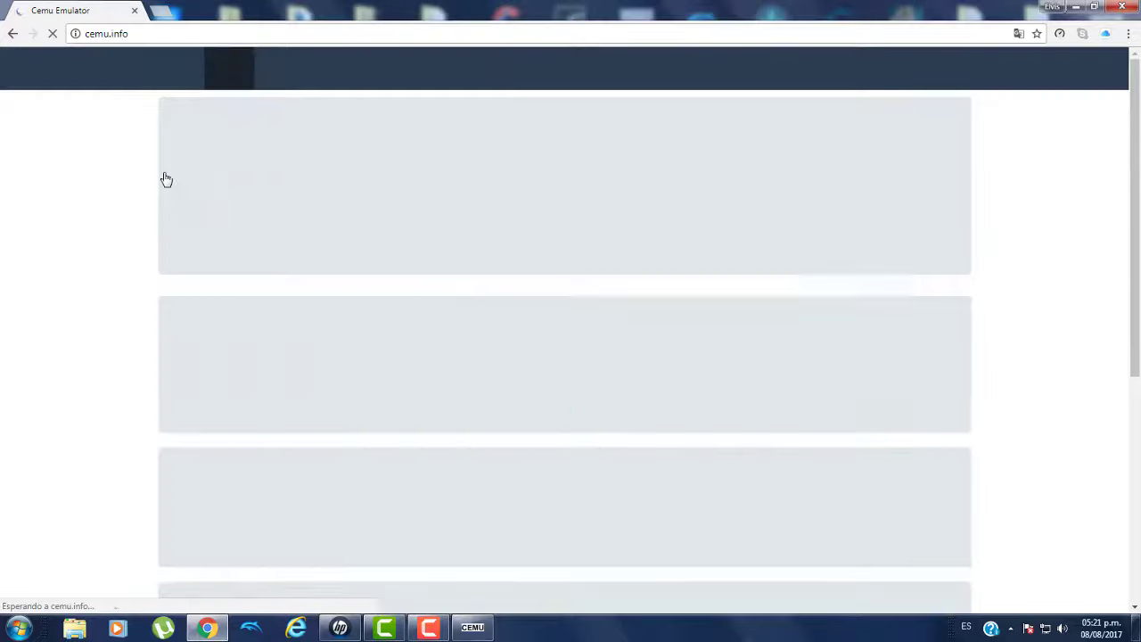
Step: Examine Cemu's system requirements, graphics card compatibility, controller input notes and latest-version download on its site, then close the browser
{"action": "scroll", "coordinate": [312, 196], "scroll_direction": "down", "scroll_amount": 3}
{"action": "scroll", "coordinate": [312, 196], "scroll_direction": "down", "scroll_amount": 2}
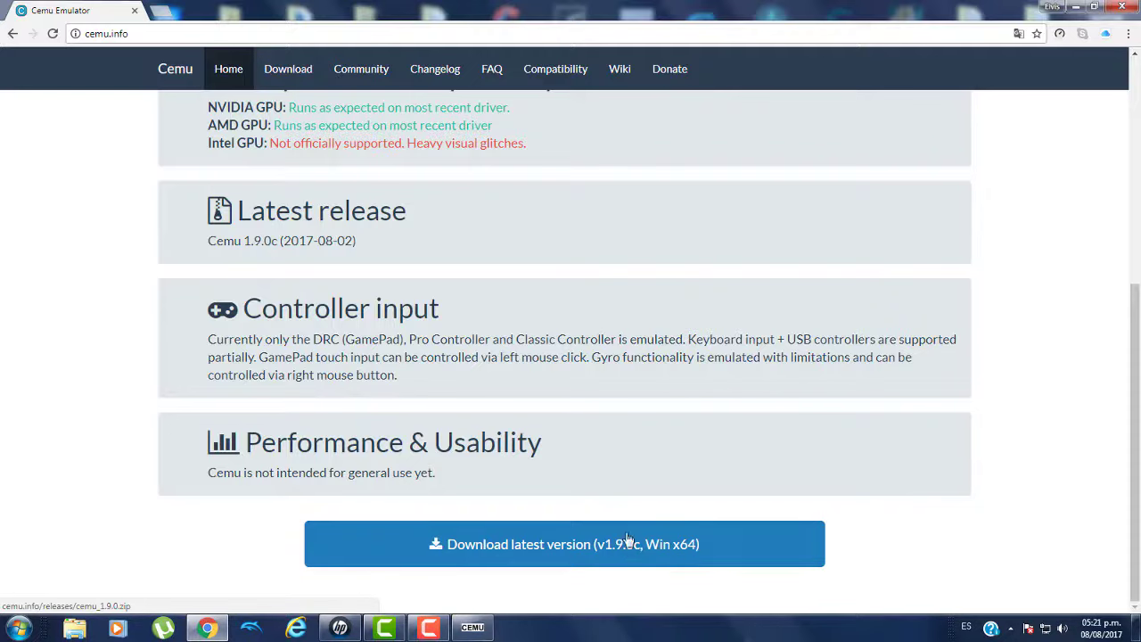
{"action": "scroll", "coordinate": [561, 521], "scroll_direction": "up", "scroll_amount": 2}
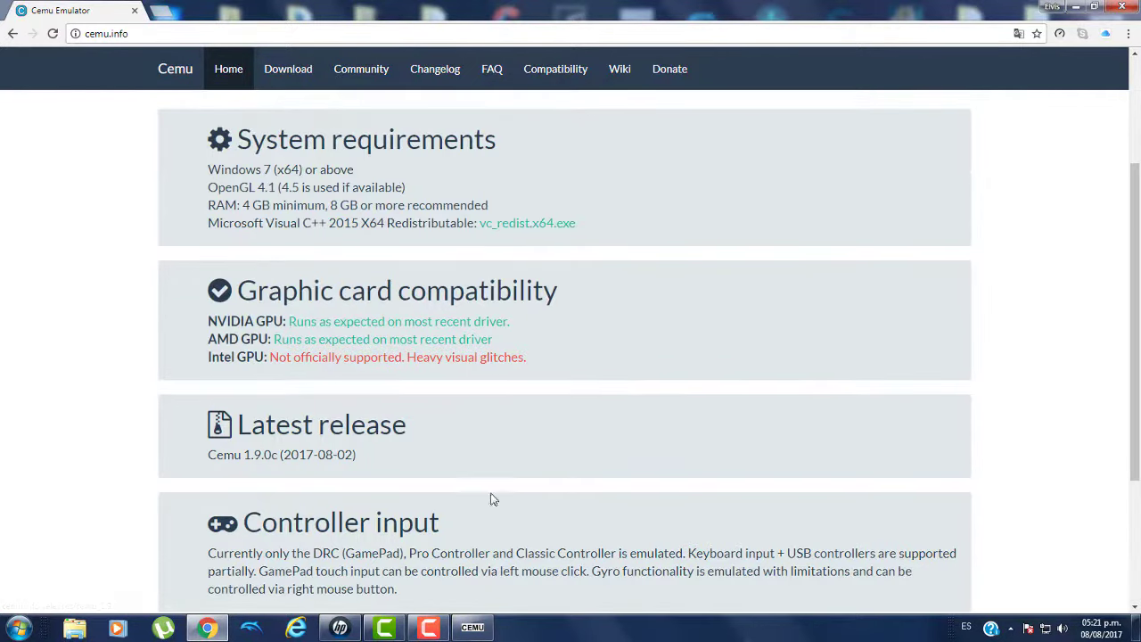
{"action": "scroll", "coordinate": [499, 496], "scroll_direction": "up", "scroll_amount": 1}
{"action": "scroll", "coordinate": [468, 468], "scroll_direction": "up", "scroll_amount": 2}
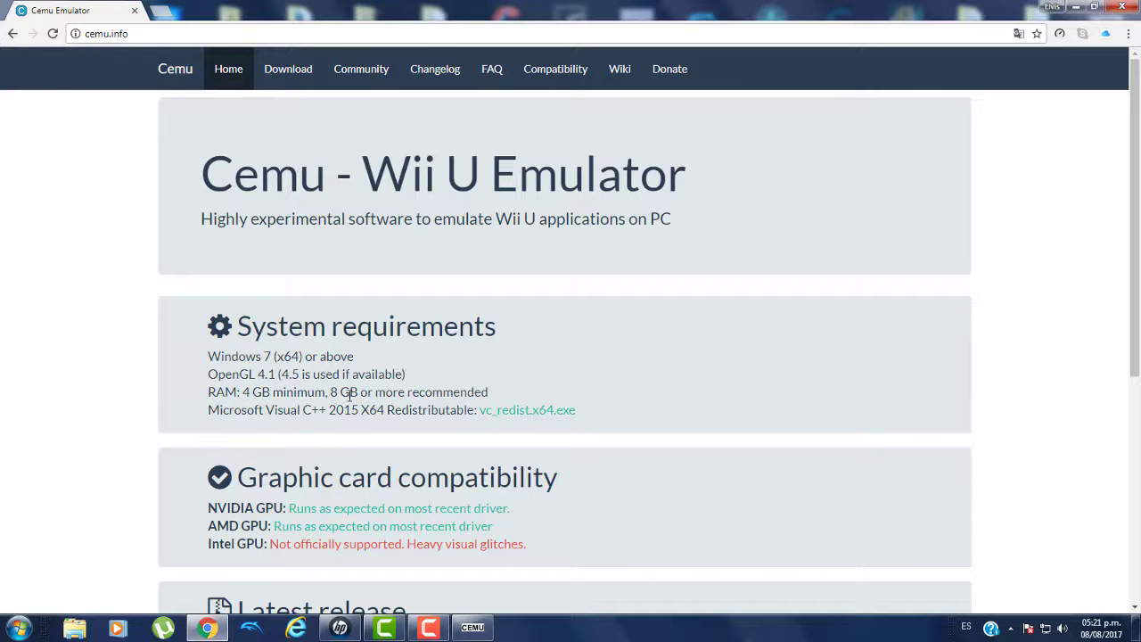
{"action": "scroll", "coordinate": [317, 390], "scroll_direction": "down", "scroll_amount": 2}
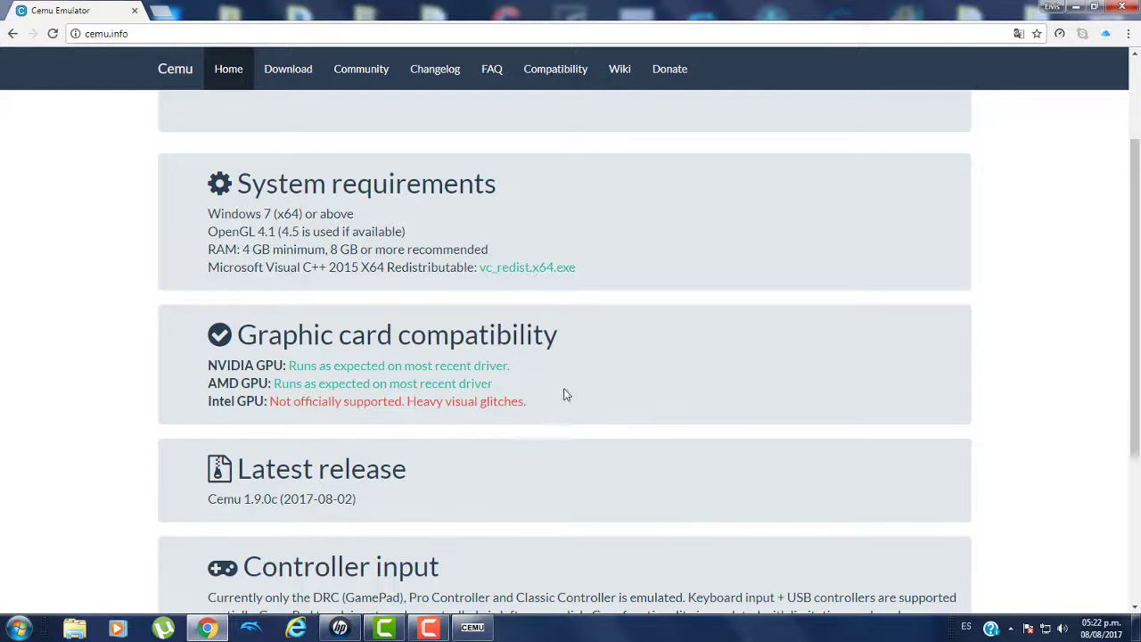
{"action": "scroll", "coordinate": [553, 379], "scroll_direction": "down", "scroll_amount": 1}
{"action": "scroll", "coordinate": [535, 378], "scroll_direction": "down", "scroll_amount": 2}
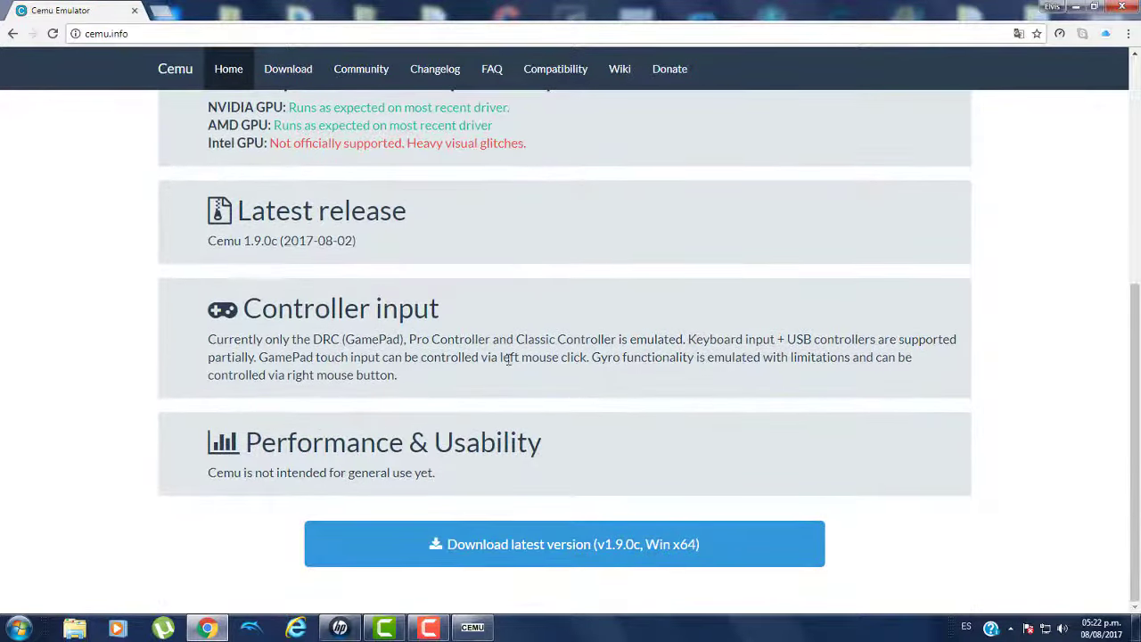
{"action": "scroll", "coordinate": [584, 382], "scroll_direction": "up", "scroll_amount": 3}
{"action": "scroll", "coordinate": [520, 356], "scroll_direction": "up", "scroll_amount": 1}
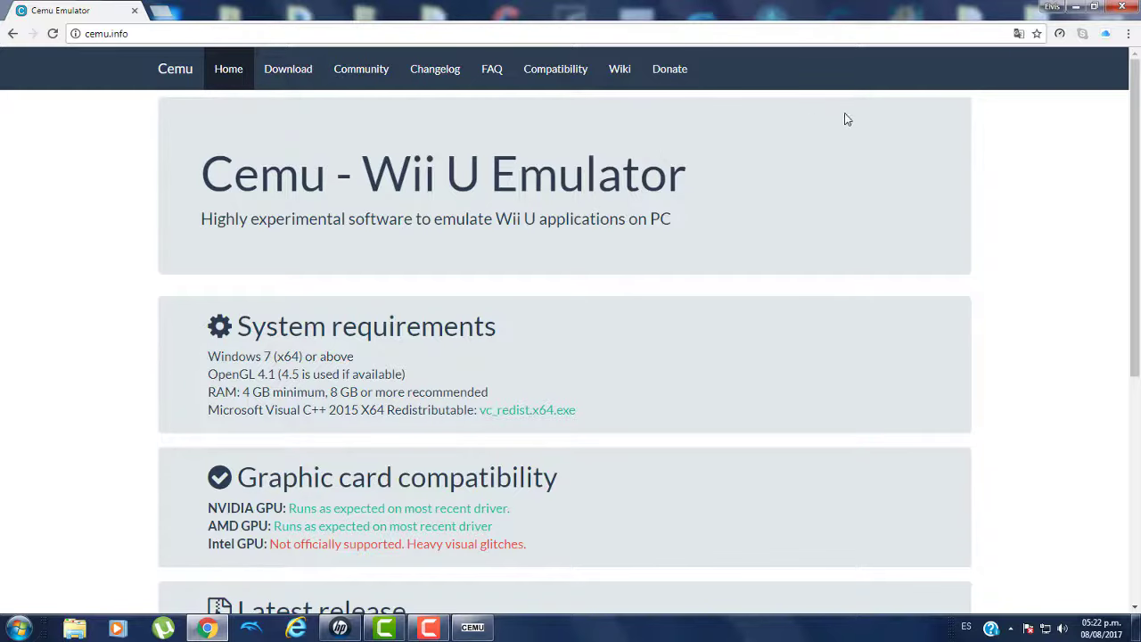
{"action": "left_click", "coordinate": [1123, 8]}
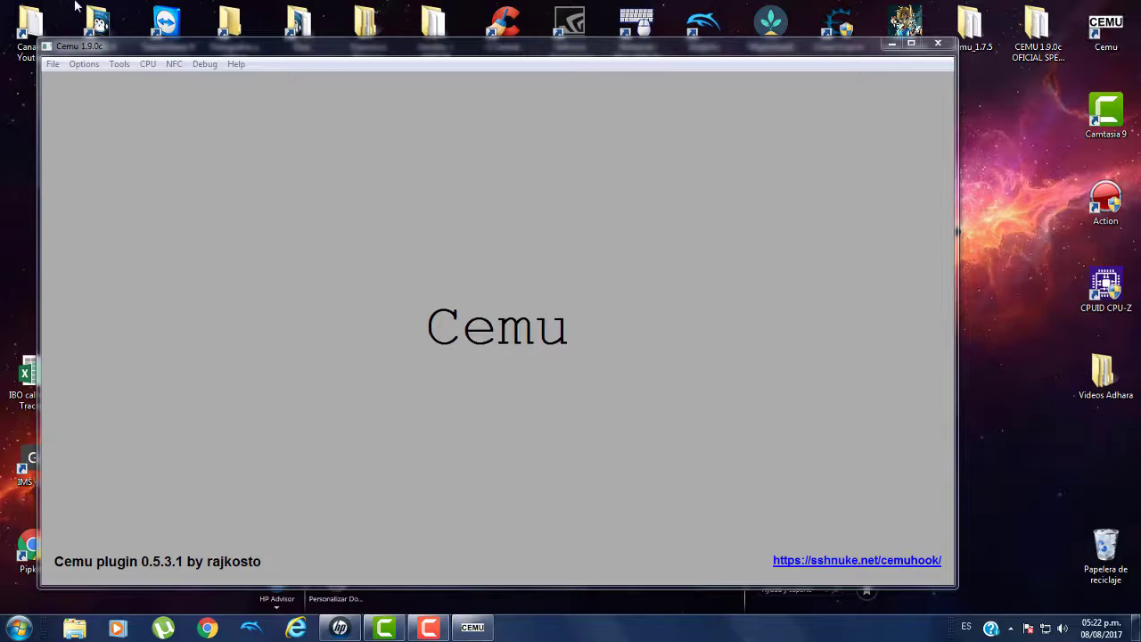
Step: Open the graphic packs list, examine the resolution and effect packs for The Legend of Zelda: Breath of the Wild, and close it
{"action": "left_click", "coordinate": [83, 64]}
{"action": "mouse_move", "coordinate": [119, 64]}
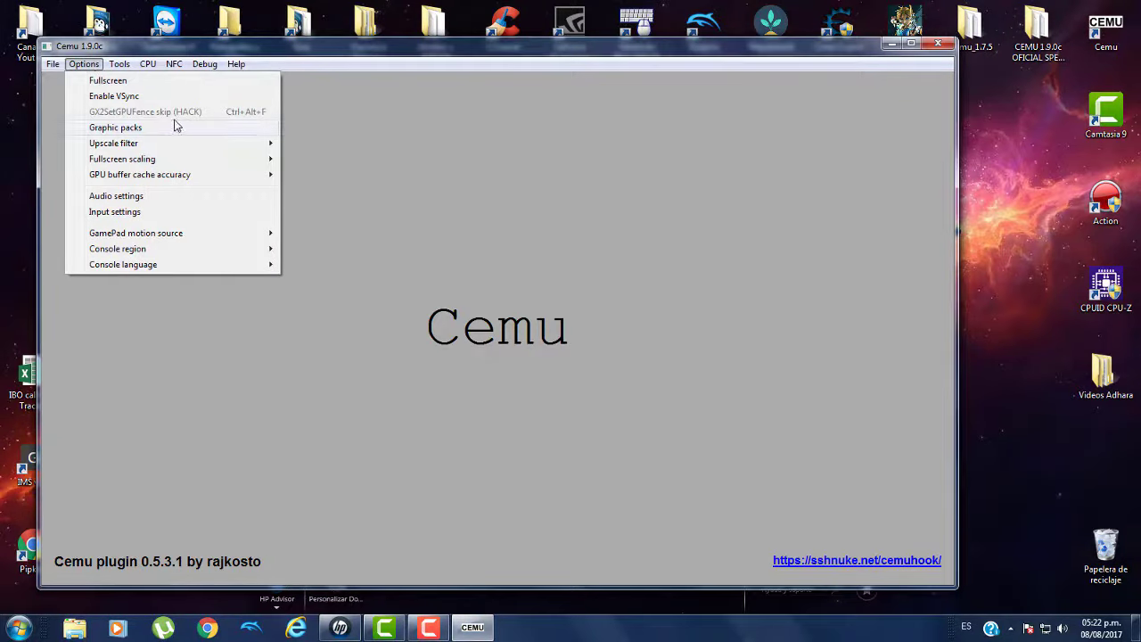
{"action": "left_click", "coordinate": [171, 132]}
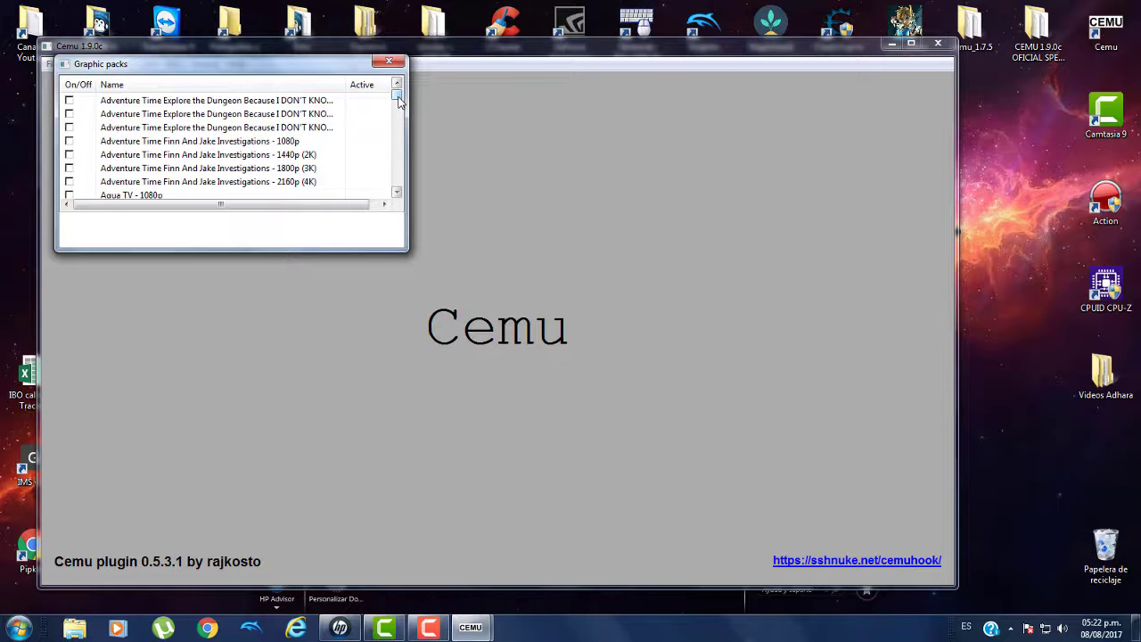
{"action": "left_click_drag", "start_coordinate": [398, 101], "coordinate": [401, 109]}
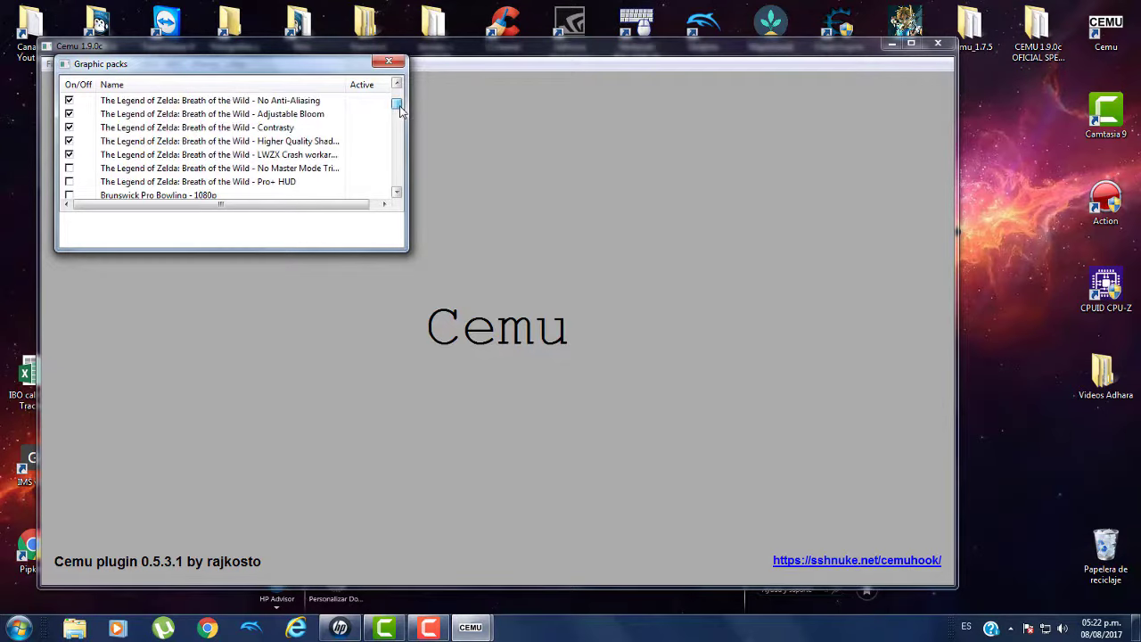
{"action": "scroll", "coordinate": [250, 147], "scroll_direction": "up", "scroll_amount": 1}
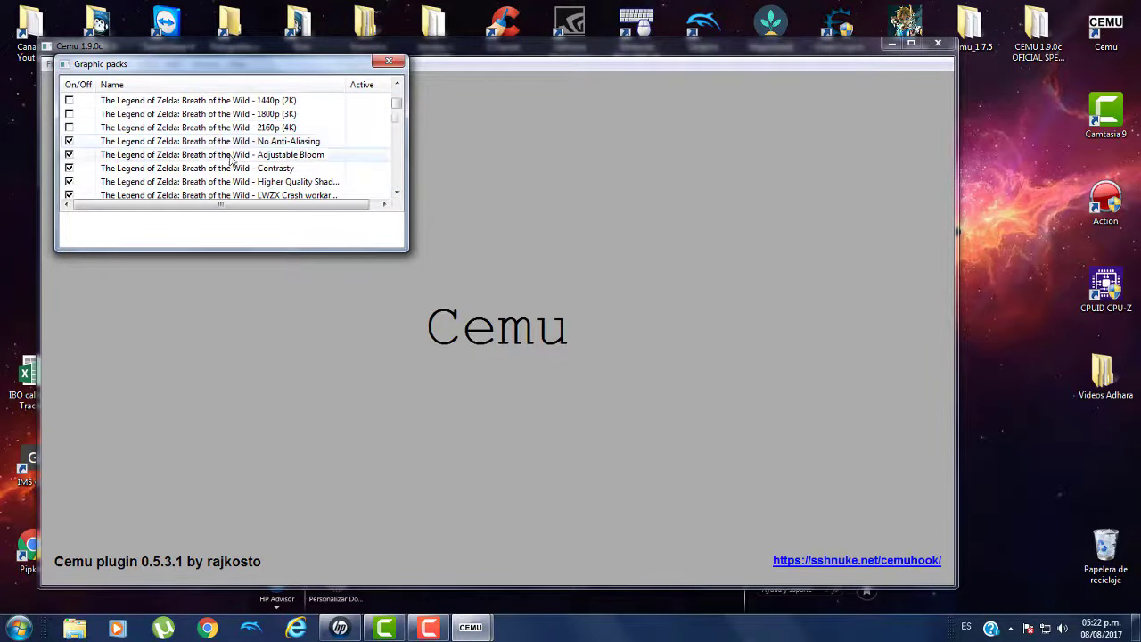
{"action": "scroll", "coordinate": [249, 147], "scroll_direction": "up", "scroll_amount": 1}
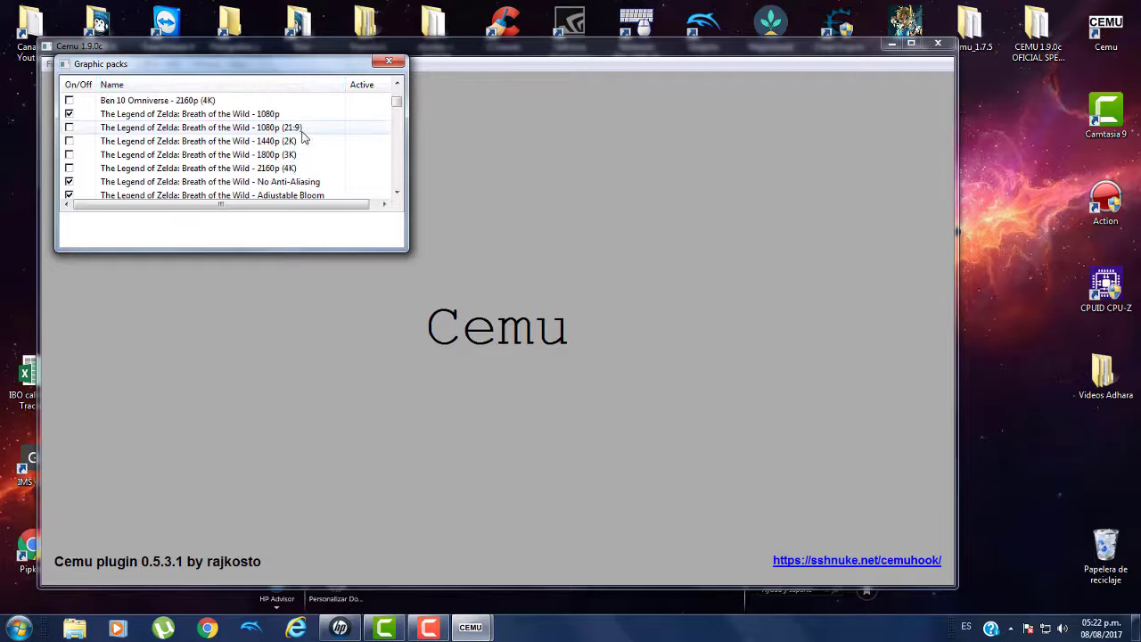
{"action": "scroll", "coordinate": [302, 136], "scroll_direction": "down", "scroll_amount": 1}
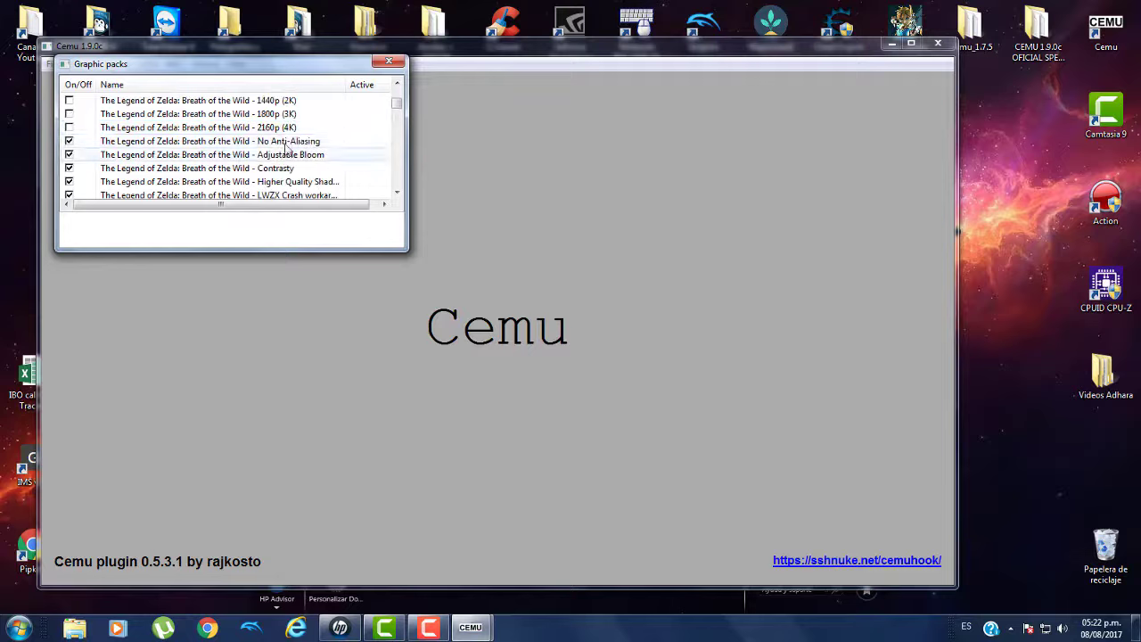
{"action": "scroll", "coordinate": [285, 151], "scroll_direction": "down", "scroll_amount": 1}
{"action": "scroll", "coordinate": [299, 173], "scroll_direction": "up", "scroll_amount": 3}
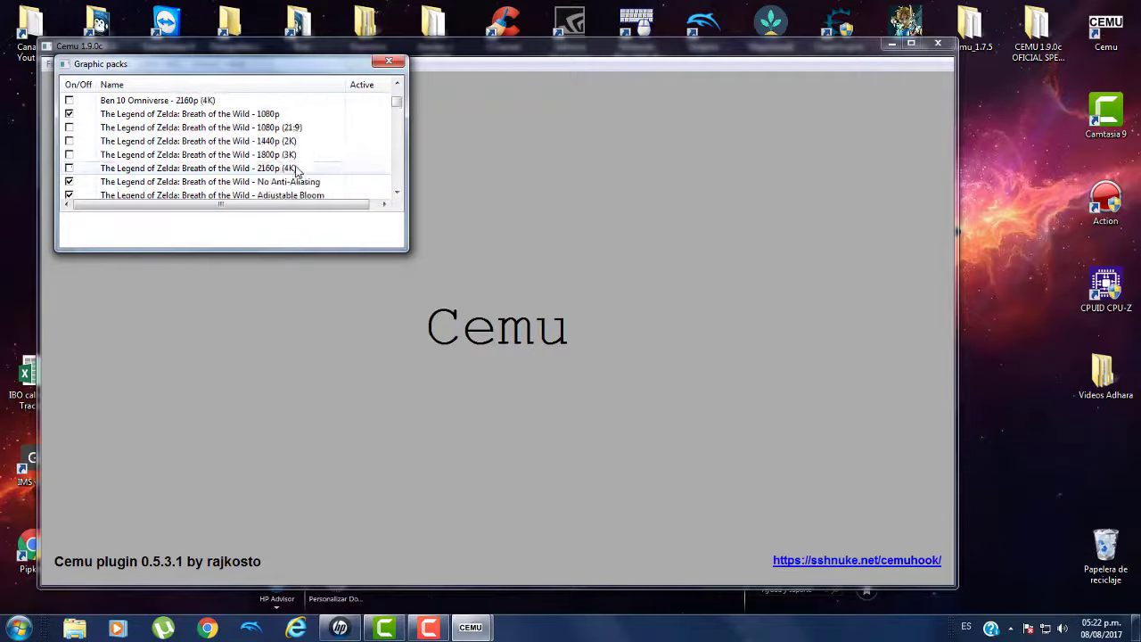
{"action": "scroll", "coordinate": [285, 164], "scroll_direction": "up", "scroll_amount": 1}
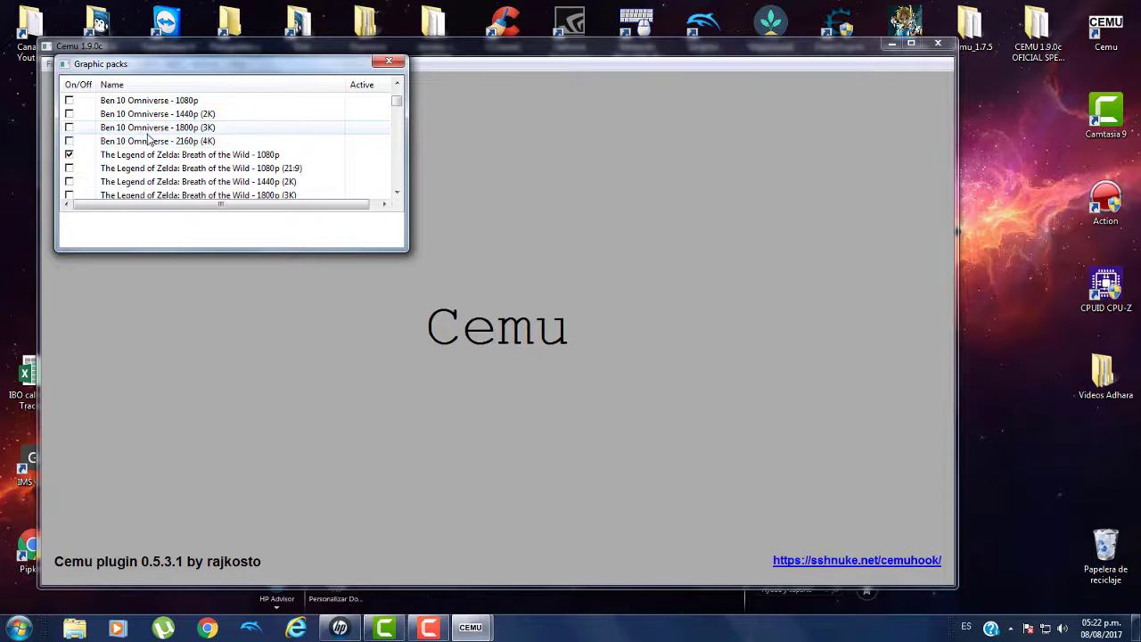
{"action": "left_click", "coordinate": [388, 61]}
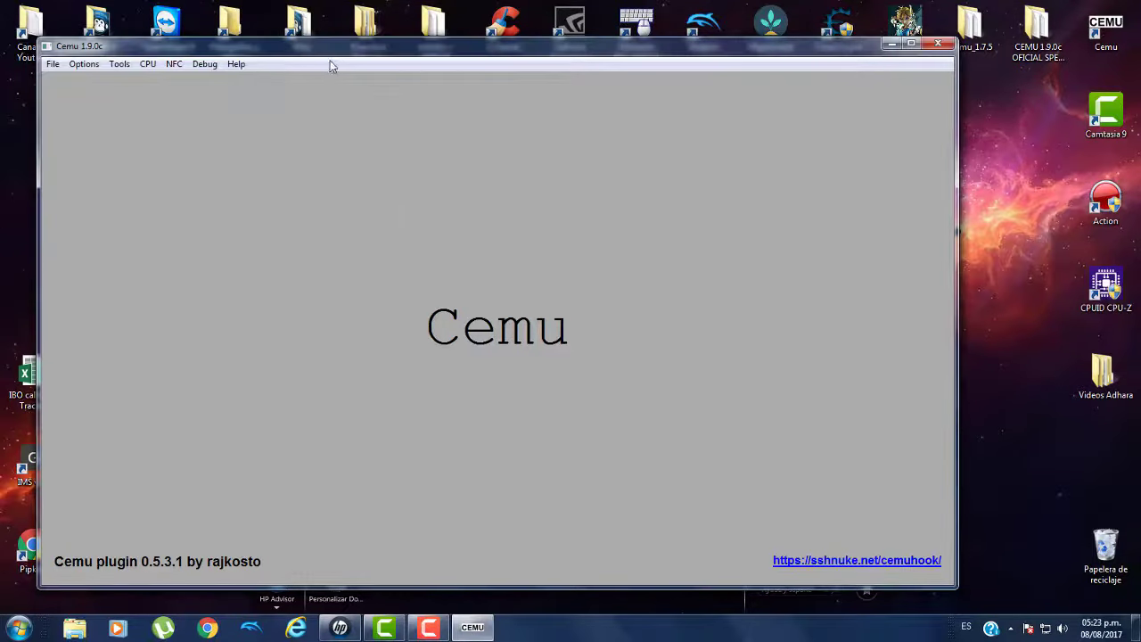
Step: View the available upscale filter choices in Cemu's options without changing the selection
{"action": "left_click", "coordinate": [84, 66]}
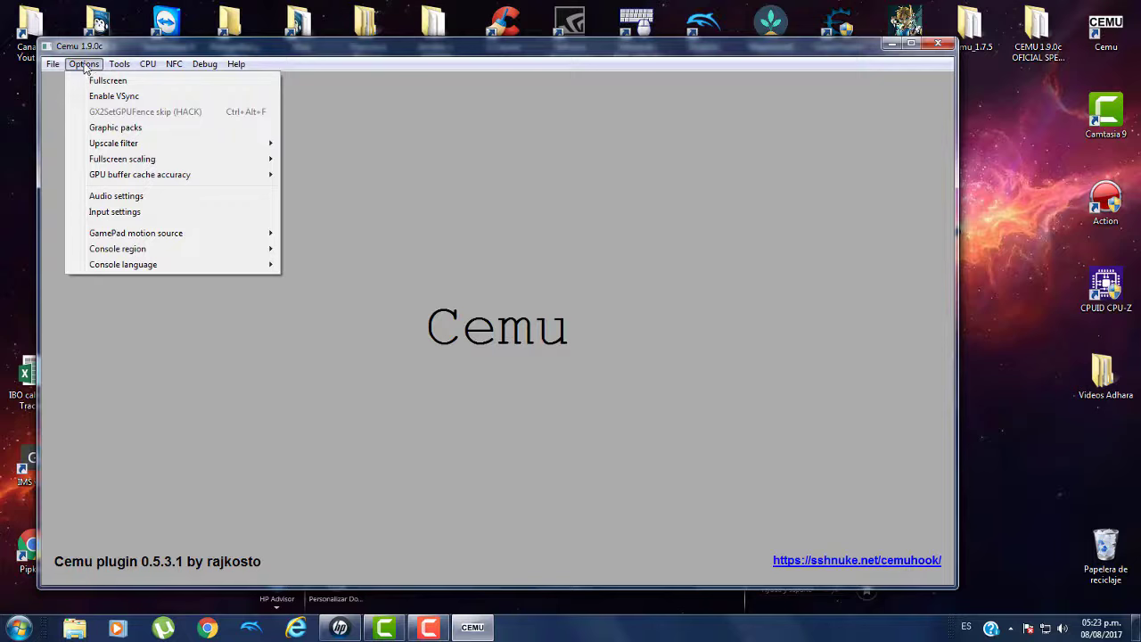
{"action": "mouse_move", "coordinate": [165, 146]}
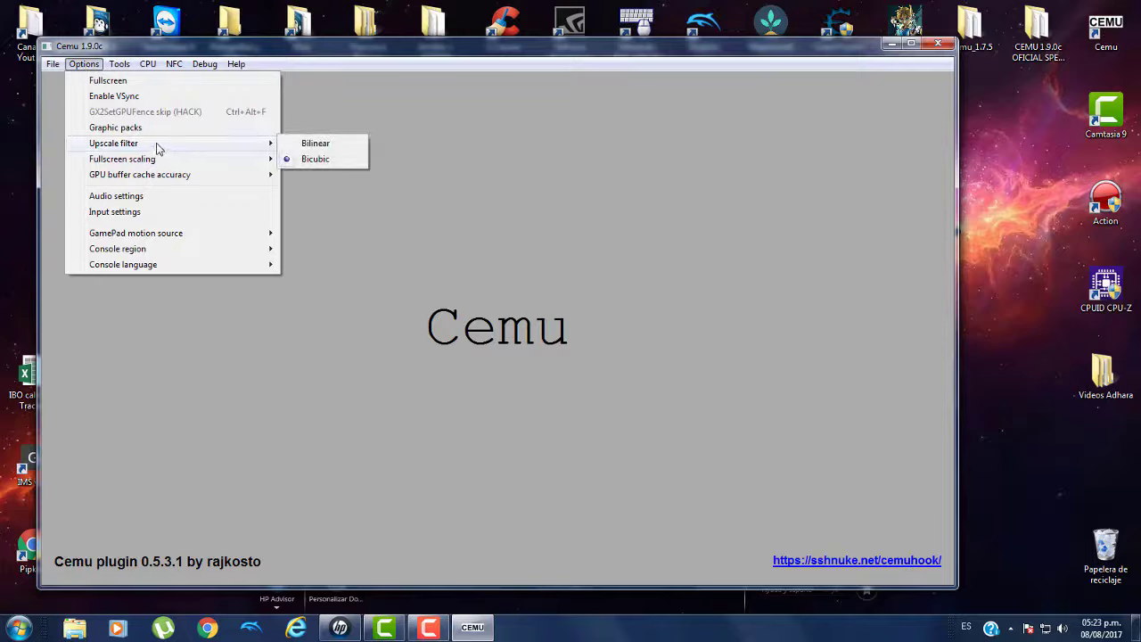
{"action": "left_click", "coordinate": [364, 193]}
Step: Load U-King.rpx from the code folder of The Legend of Zelda Breath of the Wild [ALZE01], browsing there from the wii U folder
{"action": "left_click", "coordinate": [53, 64]}
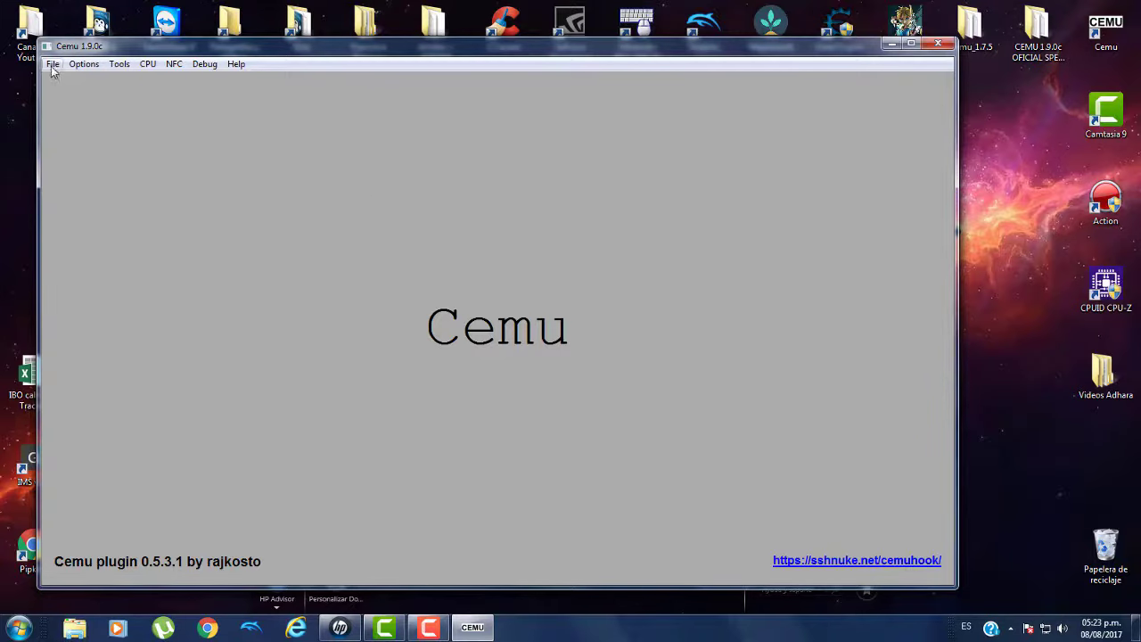
{"action": "left_click", "coordinate": [71, 81]}
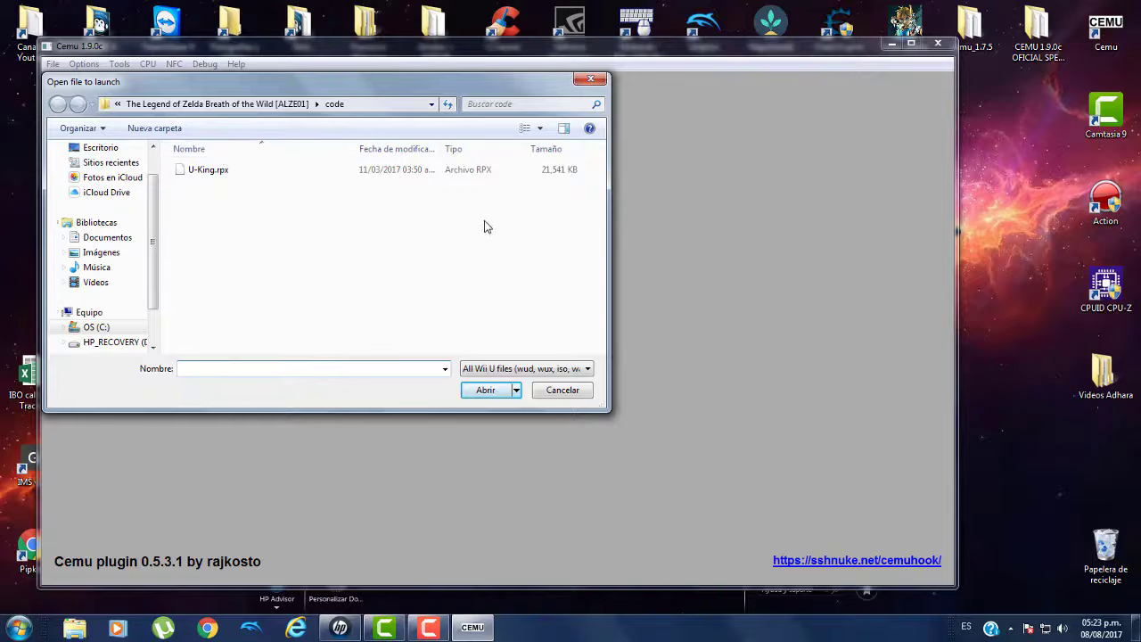
{"action": "left_click", "coordinate": [117, 103]}
{"action": "mouse_move", "coordinate": [142, 107]}
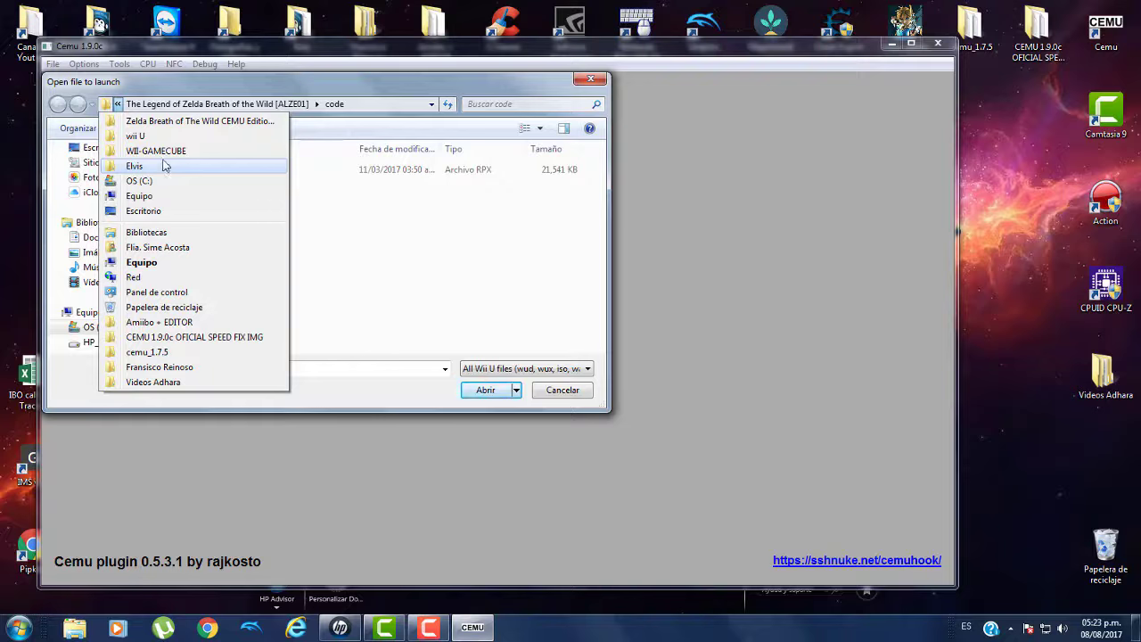
{"action": "left_click", "coordinate": [136, 136]}
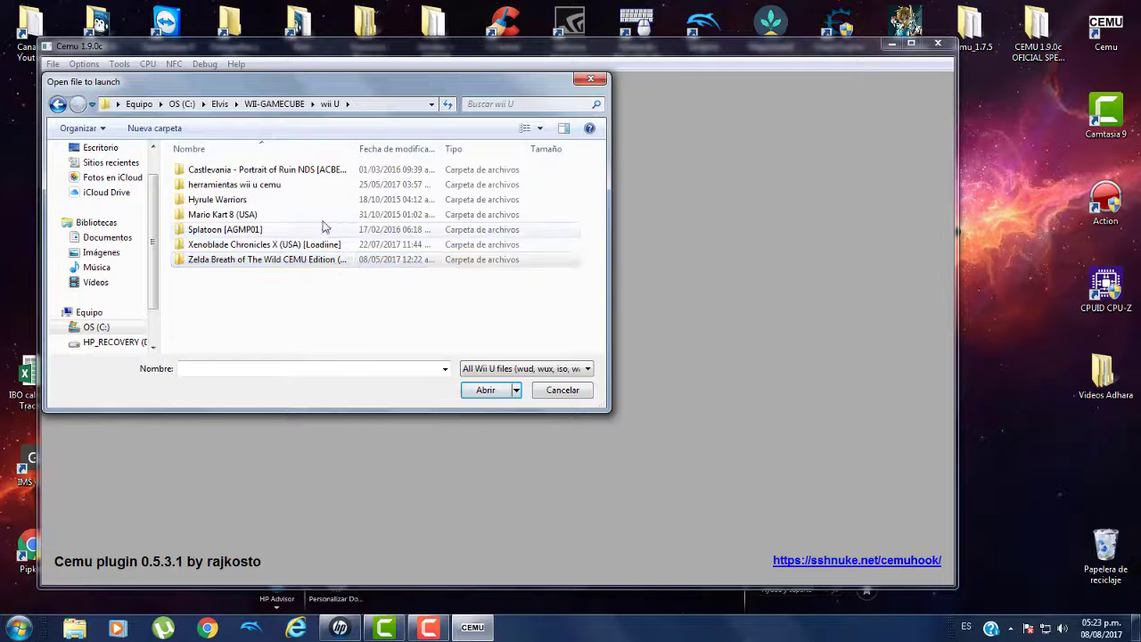
{"action": "double_click", "coordinate": [259, 259]}
{"action": "double_click", "coordinate": [259, 171]}
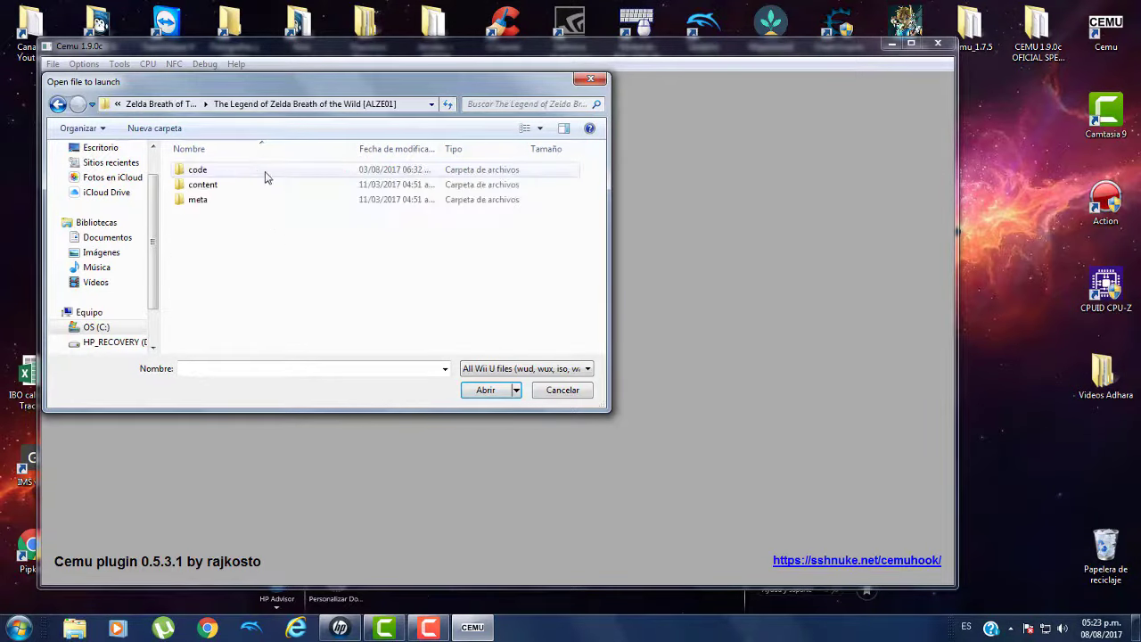
{"action": "double_click", "coordinate": [197, 171]}
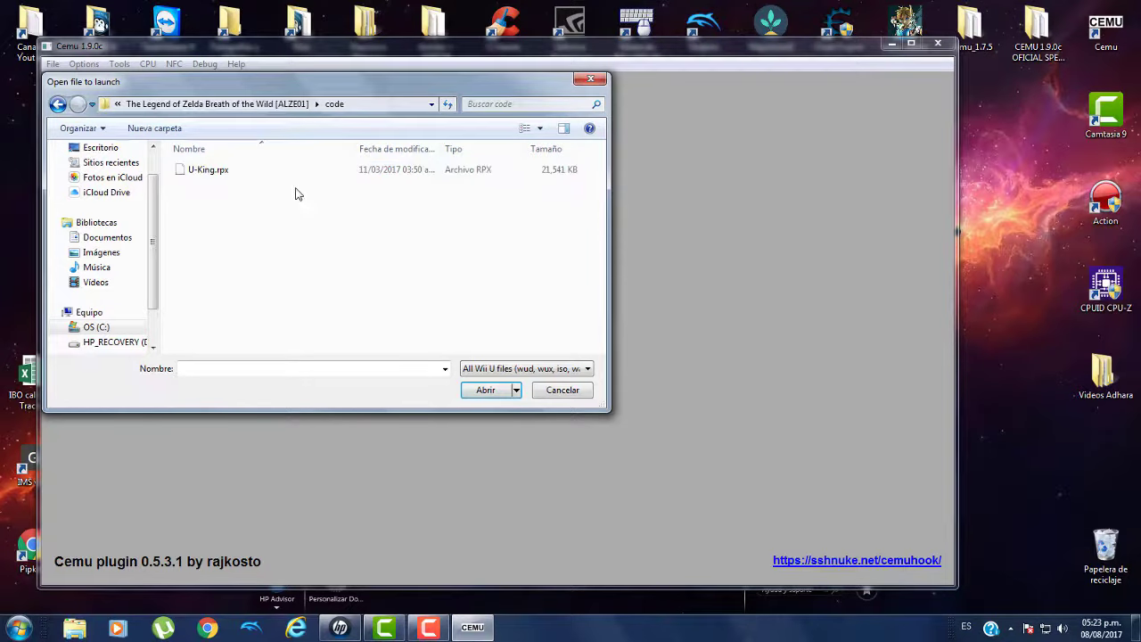
{"action": "double_click", "coordinate": [224, 173]}
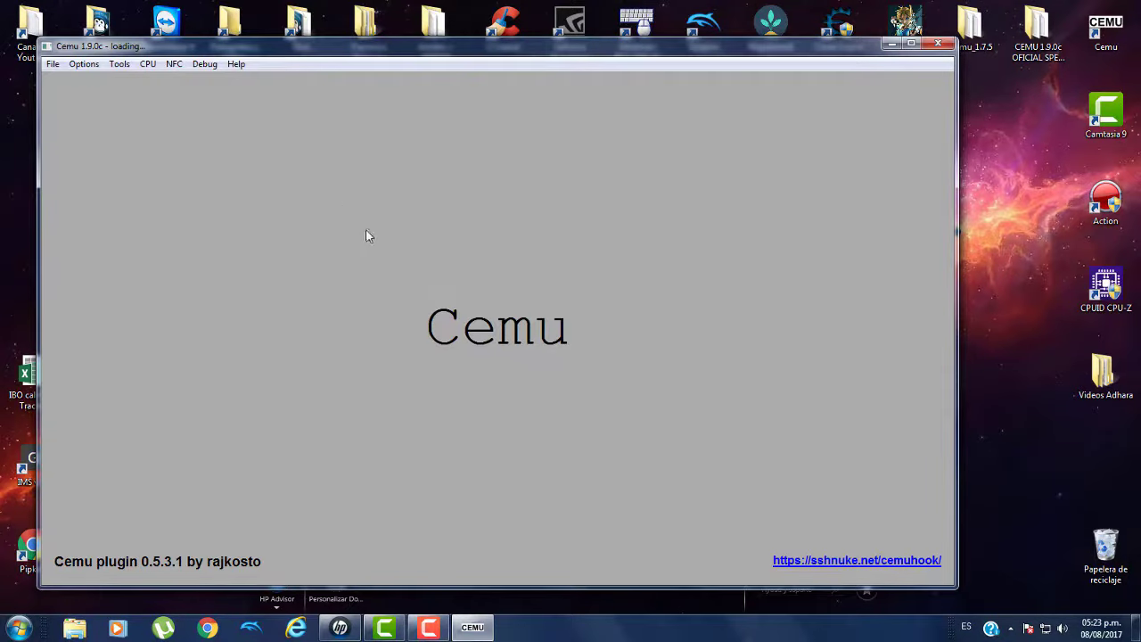